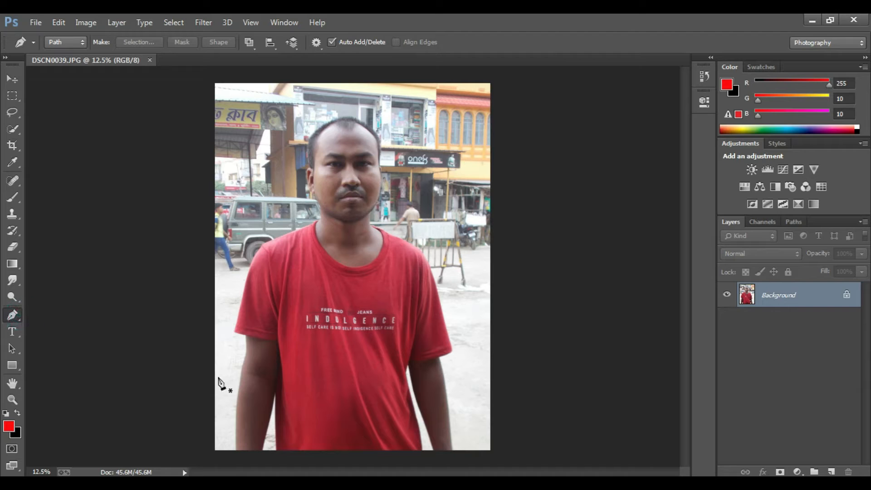
- Trace a closed Pen tool path around the man, following both arms and leaving a loose margin above his hair
{"action": "left_click", "coordinate": [12, 316]}
{"action": "left_click", "coordinate": [235, 450]}
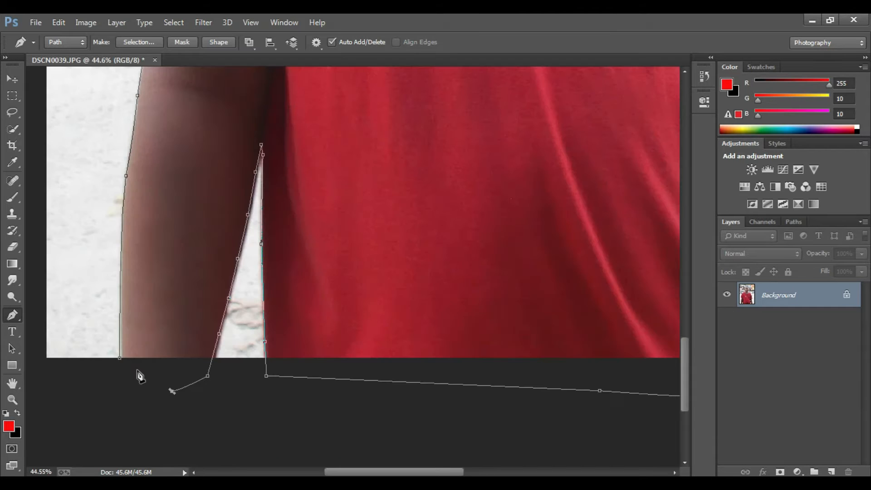
{"action": "left_click", "coordinate": [121, 359]}
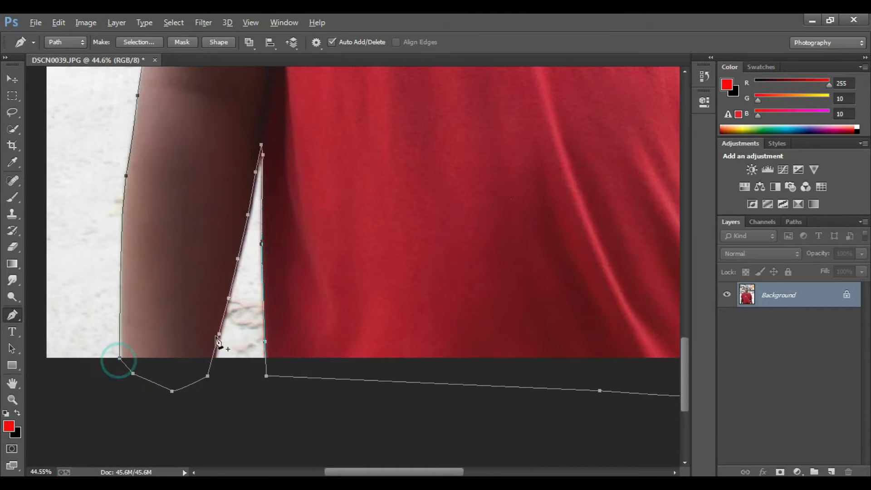
{"action": "scroll", "coordinate": [236, 338], "scroll_direction": "down", "scroll_amount": 2}
{"action": "scroll", "coordinate": [238, 339], "scroll_direction": "down", "scroll_amount": 3}
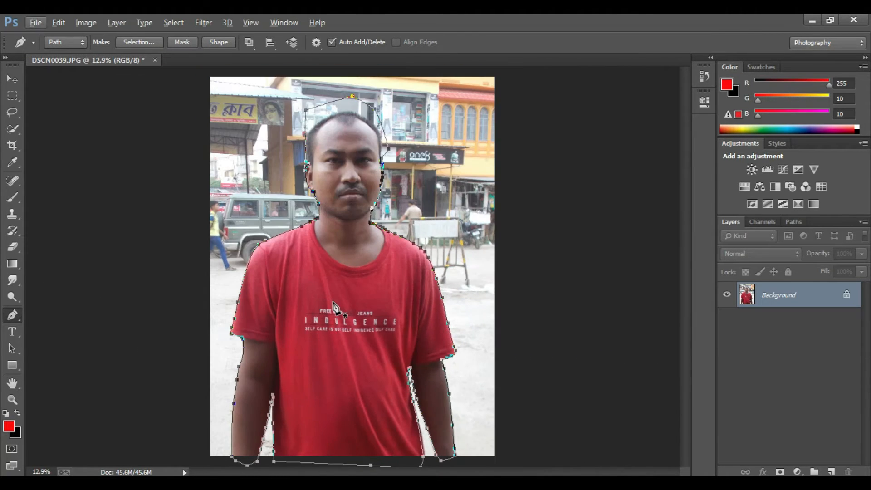
- Convert the finished path around the man into a selection
{"action": "right_click", "coordinate": [334, 312]}
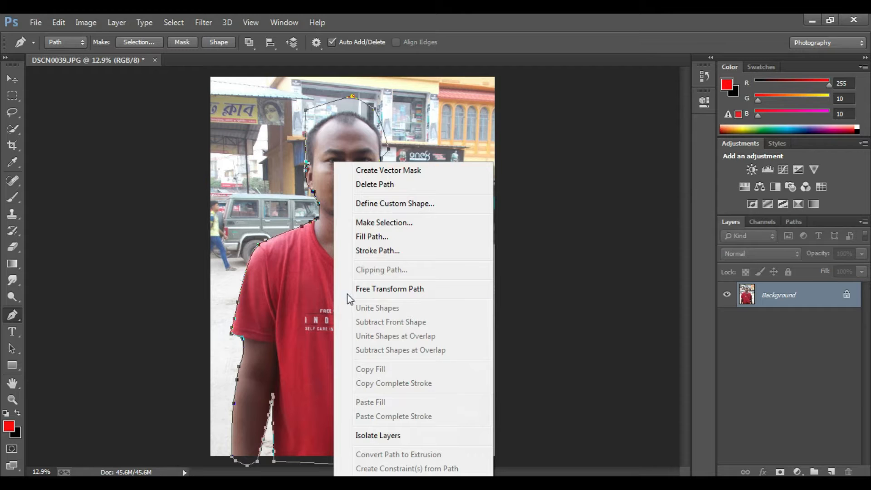
{"action": "left_click", "coordinate": [383, 223]}
{"action": "left_click", "coordinate": [500, 149]}
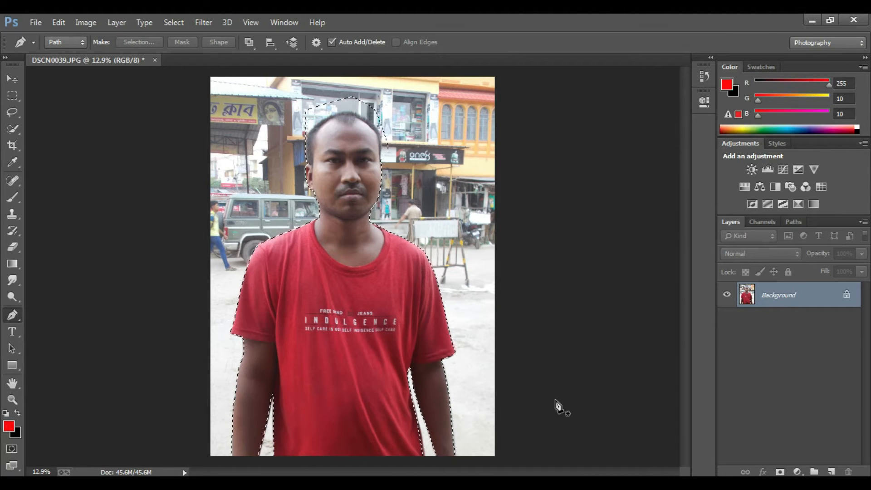
- Cut out the man by adding a layer mask from the selection and applying the mask to the layer
{"action": "left_click", "coordinate": [779, 472]}
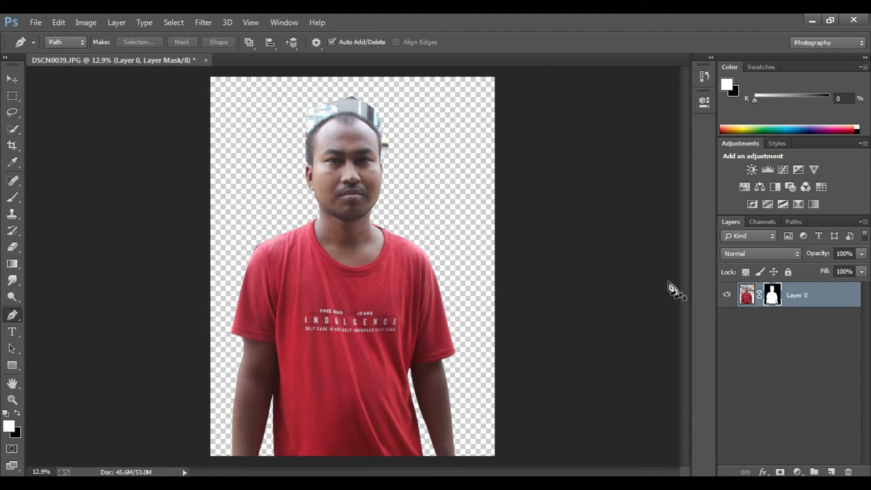
{"action": "right_click", "coordinate": [779, 301]}
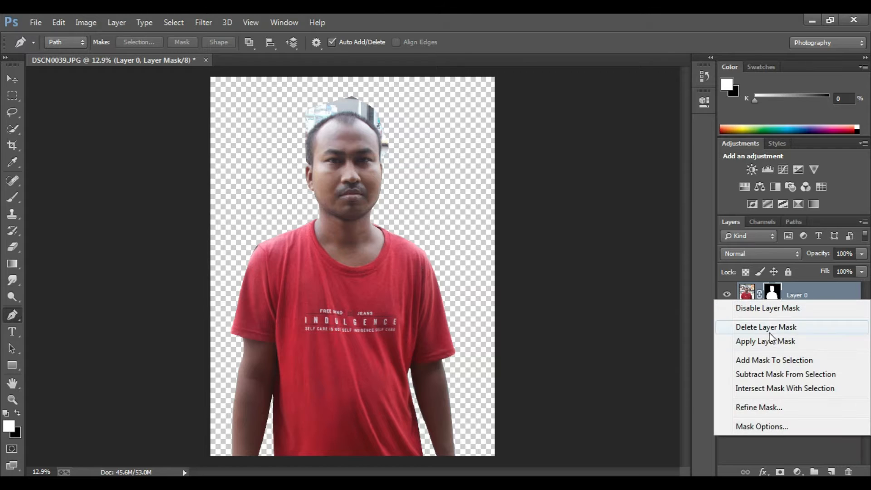
{"action": "left_click", "coordinate": [791, 341]}
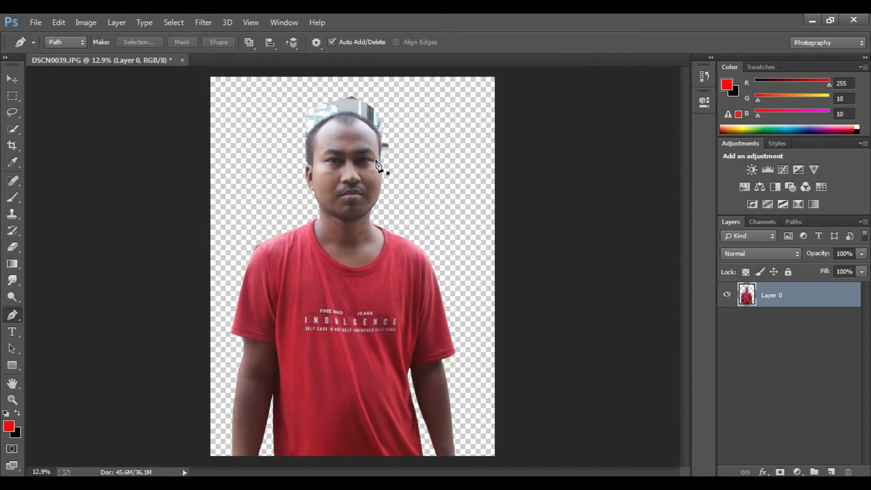
{"action": "scroll", "coordinate": [349, 161], "scroll_direction": "up", "scroll_amount": 5}
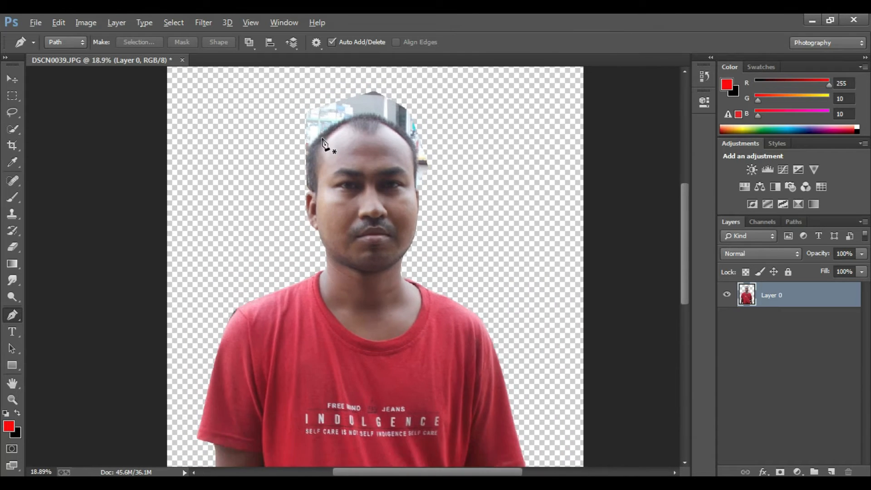
{"action": "scroll", "coordinate": [331, 165], "scroll_direction": "up", "scroll_amount": 1}
{"action": "scroll", "coordinate": [360, 171], "scroll_direction": "down", "scroll_amount": 3}
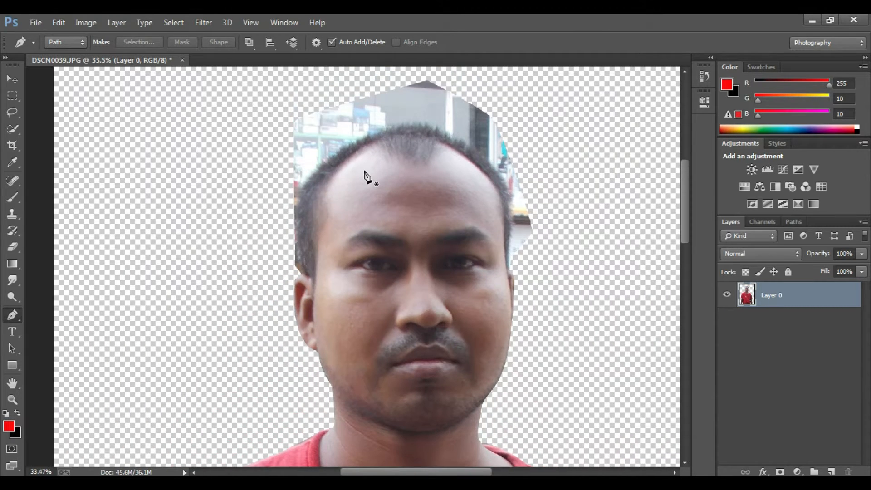
{"action": "scroll", "coordinate": [364, 178], "scroll_direction": "down", "scroll_amount": 1}
{"action": "scroll", "coordinate": [359, 176], "scroll_direction": "up", "scroll_amount": 3}
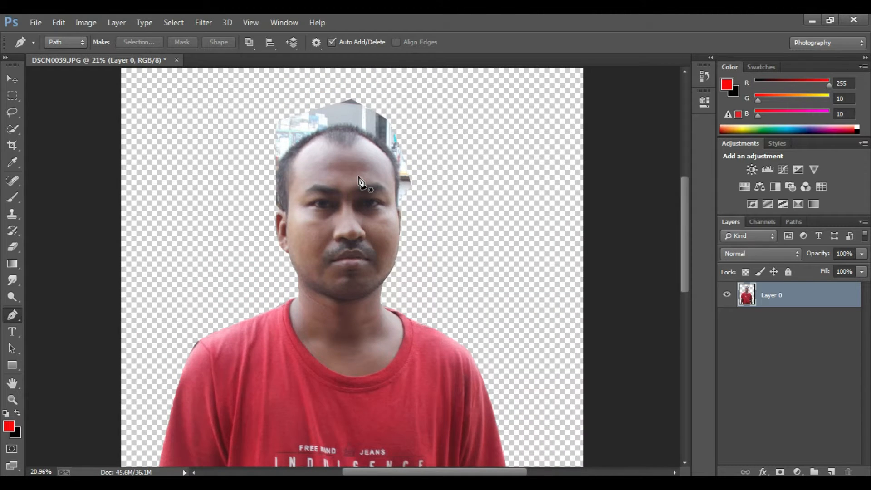
{"action": "scroll", "coordinate": [359, 178], "scroll_direction": "down", "scroll_amount": 3}
{"action": "scroll", "coordinate": [360, 173], "scroll_direction": "down", "scroll_amount": 1}
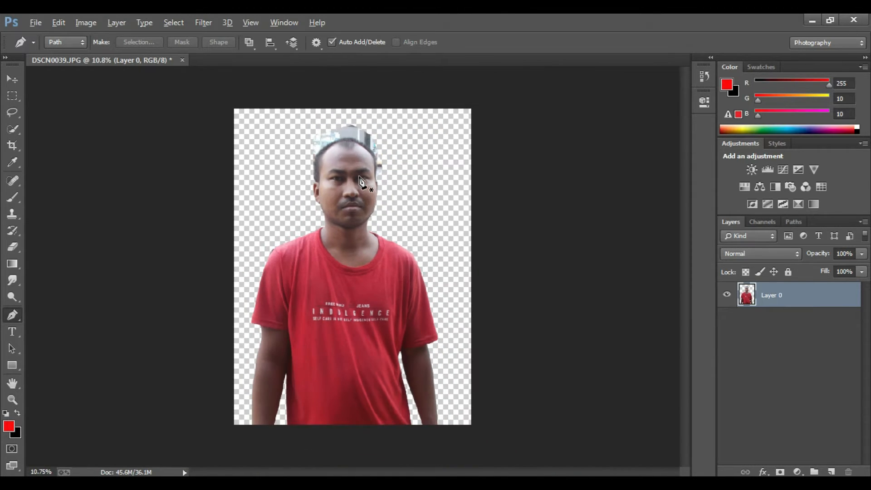
{"action": "scroll", "coordinate": [367, 142], "scroll_direction": "up", "scroll_amount": 4}
{"action": "scroll", "coordinate": [364, 144], "scroll_direction": "down", "scroll_amount": 4}
{"action": "scroll", "coordinate": [364, 144], "scroll_direction": "down", "scroll_amount": 1}
{"action": "scroll", "coordinate": [363, 145], "scroll_direction": "up", "scroll_amount": 3}
{"action": "scroll", "coordinate": [362, 145], "scroll_direction": "down", "scroll_amount": 1}
{"action": "scroll", "coordinate": [361, 146], "scroll_direction": "down", "scroll_amount": 3}
{"action": "scroll", "coordinate": [363, 147], "scroll_direction": "down", "scroll_amount": 1}
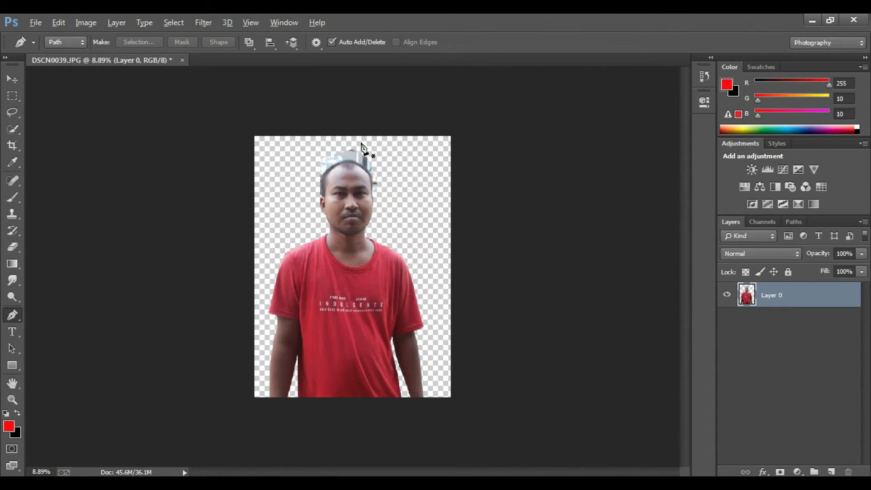
{"action": "scroll", "coordinate": [363, 147], "scroll_direction": "up", "scroll_amount": 4}
{"action": "scroll", "coordinate": [363, 148], "scroll_direction": "down", "scroll_amount": 4}
{"action": "scroll", "coordinate": [363, 150], "scroll_direction": "up", "scroll_amount": 1}
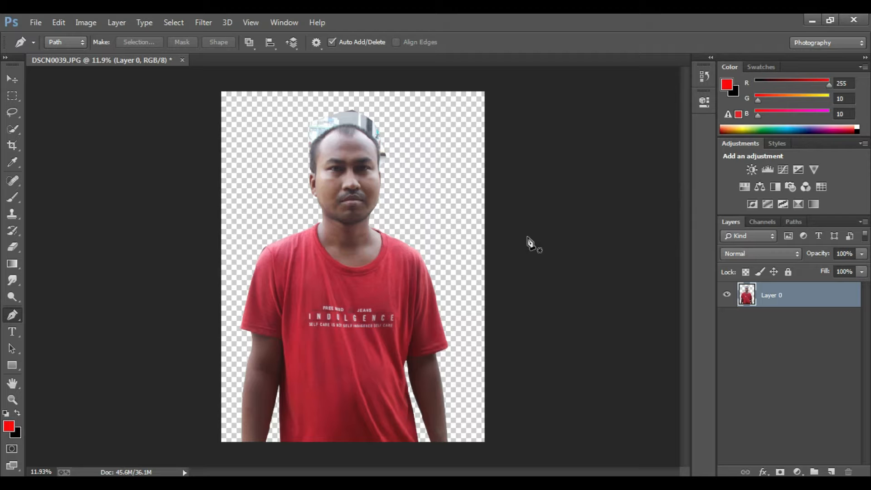
{"action": "scroll", "coordinate": [395, 256], "scroll_direction": "down", "scroll_amount": 1}
{"action": "scroll", "coordinate": [394, 256], "scroll_direction": "down", "scroll_amount": 1}
{"action": "scroll", "coordinate": [395, 257], "scroll_direction": "up", "scroll_amount": 1}
{"action": "scroll", "coordinate": [395, 257], "scroll_direction": "down", "scroll_amount": 1}
{"action": "scroll", "coordinate": [395, 257], "scroll_direction": "up", "scroll_amount": 1}
{"action": "scroll", "coordinate": [393, 254], "scroll_direction": "down", "scroll_amount": 1}
{"action": "scroll", "coordinate": [393, 253], "scroll_direction": "up", "scroll_amount": 1}
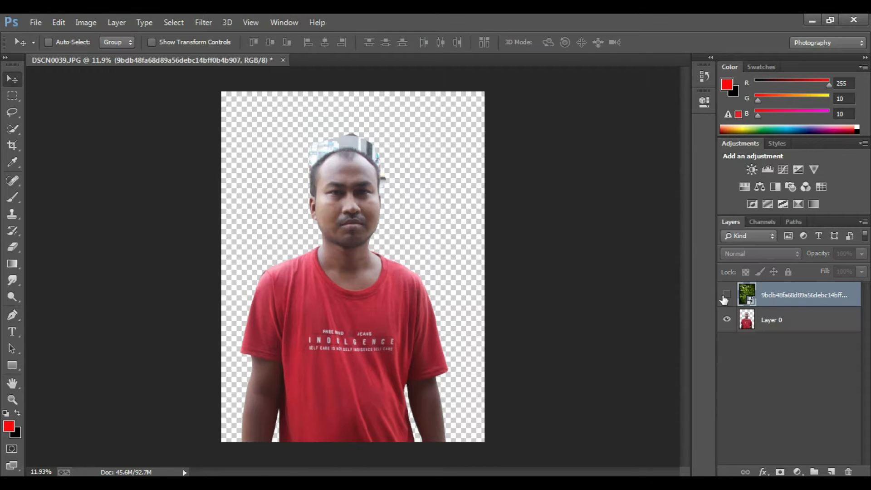
- Show the green foliage image layer and place it beneath the cut-out man as the background
{"action": "left_click", "coordinate": [726, 294]}
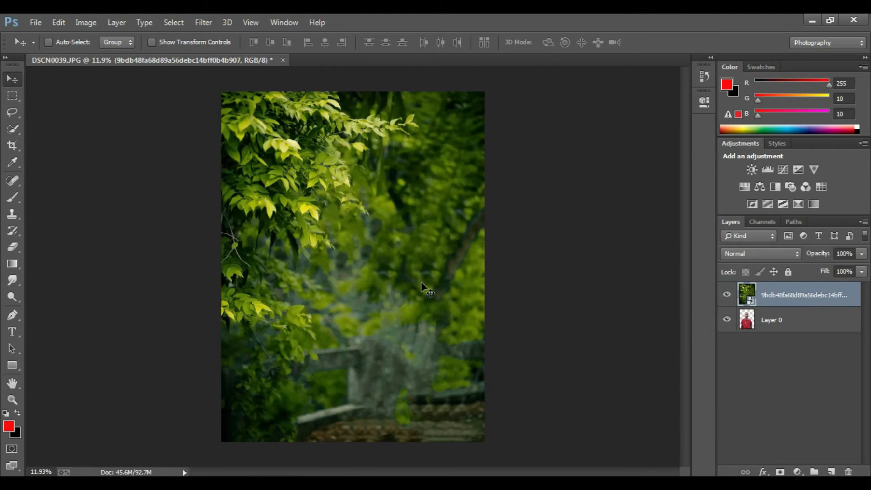
{"action": "left_click_drag", "start_coordinate": [811, 298], "coordinate": [812, 330]}
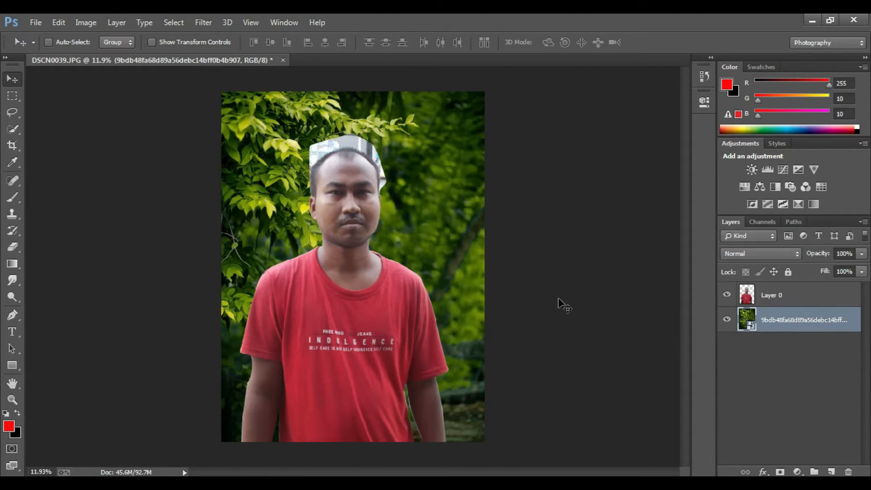
- Rasterize the foliage background's smart object layer through the Eraser tool
{"action": "scroll", "coordinate": [374, 234], "scroll_direction": "up", "scroll_amount": 3}
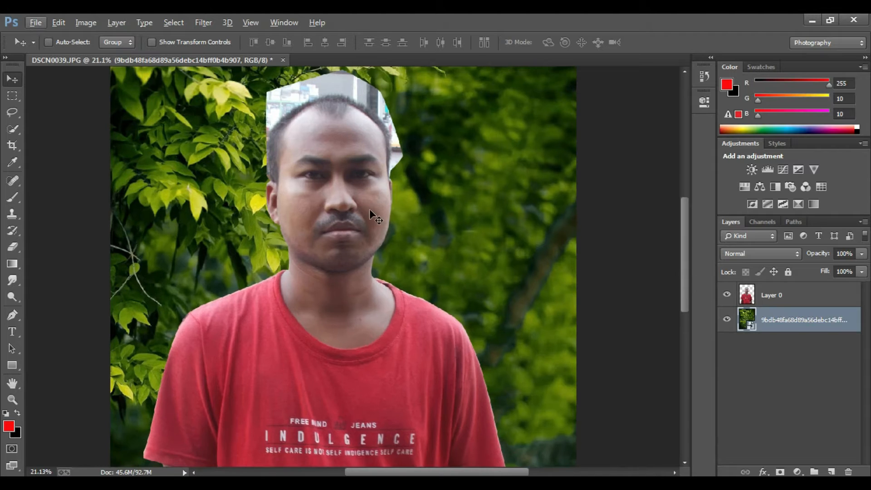
{"action": "left_click", "coordinate": [13, 247]}
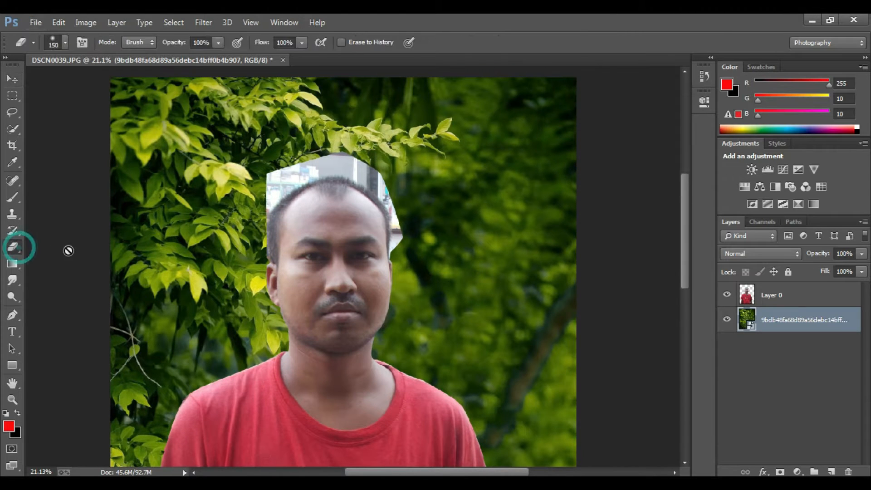
{"action": "left_click", "coordinate": [135, 247]}
{"action": "left_click", "coordinate": [334, 189]}
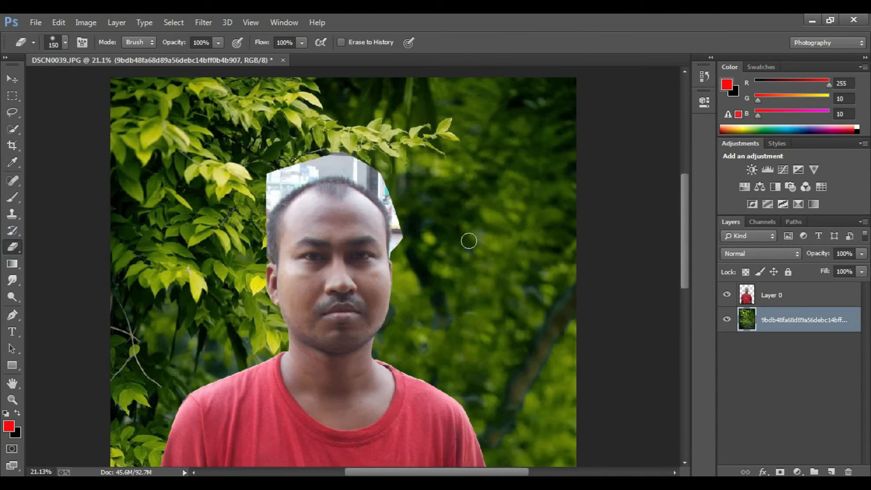
- Erase the leftover building background around the man's head on Layer 0 with the 150 px Eraser
{"action": "left_click", "coordinate": [802, 291]}
{"action": "scroll", "coordinate": [402, 218], "scroll_direction": "up", "scroll_amount": 3}
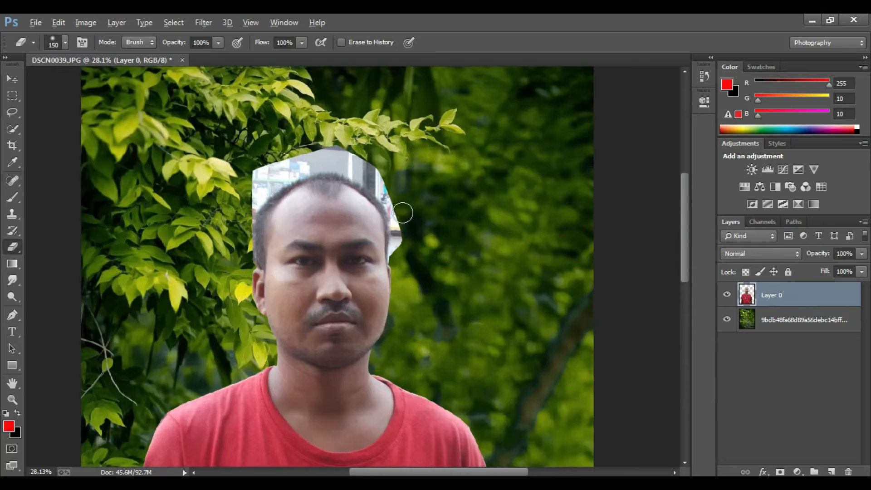
{"action": "mouse_move", "coordinate": [403, 231]}
{"action": "left_mouse_down"}
{"action": "mouse_move", "coordinate": [409, 264]}
{"action": "mouse_move", "coordinate": [395, 286]}
{"action": "mouse_move", "coordinate": [405, 242]}
{"action": "mouse_move", "coordinate": [392, 211]}
{"action": "mouse_move", "coordinate": [353, 162]}
{"action": "mouse_move", "coordinate": [321, 149]}
{"action": "mouse_move", "coordinate": [249, 136]}
{"action": "mouse_move", "coordinate": [210, 147]}
{"action": "mouse_move", "coordinate": [169, 177]}
{"action": "mouse_move", "coordinate": [195, 142]}
{"action": "mouse_move", "coordinate": [339, 127]}
{"action": "mouse_move", "coordinate": [273, 112]}
{"action": "mouse_move", "coordinate": [214, 143]}
{"action": "mouse_move", "coordinate": [181, 172]}
{"action": "mouse_move", "coordinate": [150, 235]}
{"action": "mouse_move", "coordinate": [195, 172]}
{"action": "mouse_move", "coordinate": [245, 149]}
{"action": "mouse_move", "coordinate": [295, 148]}
{"action": "mouse_move", "coordinate": [371, 165]}
{"action": "mouse_move", "coordinate": [405, 213]}
{"action": "mouse_move", "coordinate": [312, 139]}
{"action": "mouse_move", "coordinate": [195, 154]}
{"action": "mouse_move", "coordinate": [161, 206]}
{"action": "mouse_move", "coordinate": [154, 287]}
{"action": "mouse_move", "coordinate": [144, 230]}
{"action": "mouse_move", "coordinate": [188, 133]}
{"action": "left_mouse_up"}
{"action": "mouse_move", "coordinate": [365, 186]}
{"action": "left_mouse_down"}
{"action": "mouse_move", "coordinate": [390, 229]}
{"action": "mouse_move", "coordinate": [393, 285]}
{"action": "mouse_move", "coordinate": [395, 275]}
{"action": "left_mouse_up"}
{"action": "scroll", "coordinate": [399, 245], "scroll_direction": "down", "scroll_amount": 4}
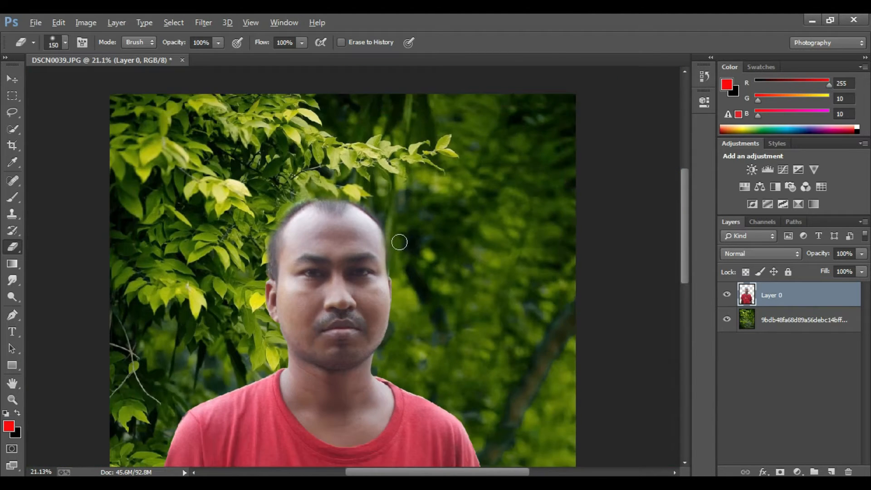
- Erase the light fringe along the outer edge of the forearm beside the shirt's right-hand sleeve on Layer 0
{"action": "scroll", "coordinate": [412, 250], "scroll_direction": "down", "scroll_amount": 3}
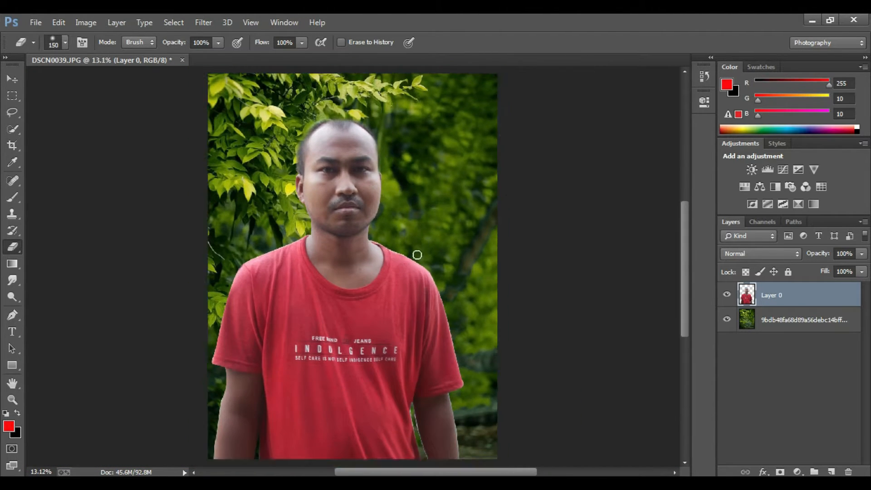
{"action": "scroll", "coordinate": [439, 306], "scroll_direction": "up", "scroll_amount": 6}
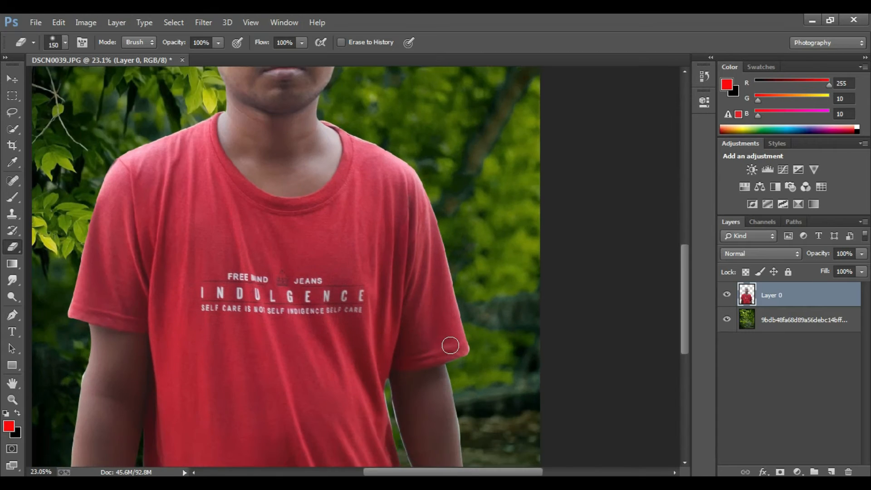
{"action": "scroll", "coordinate": [475, 330], "scroll_direction": "up", "scroll_amount": 1}
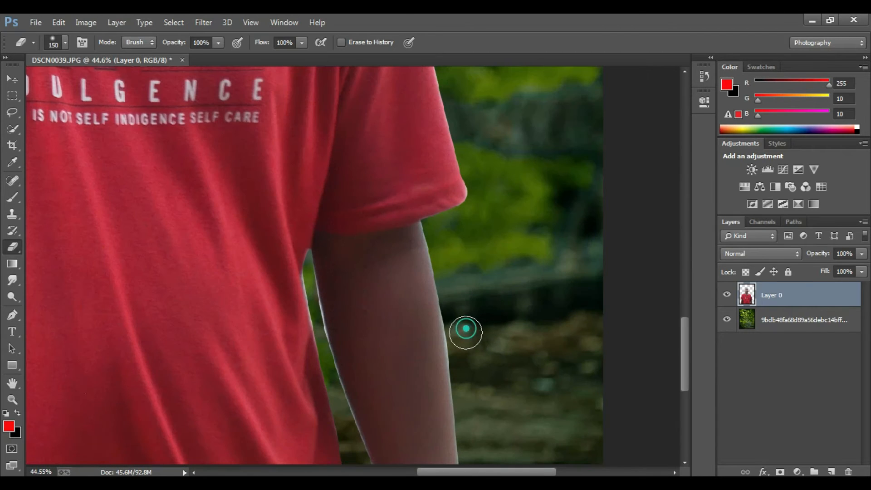
{"action": "left_click_drag", "start_coordinate": [467, 356], "coordinate": [458, 233]}
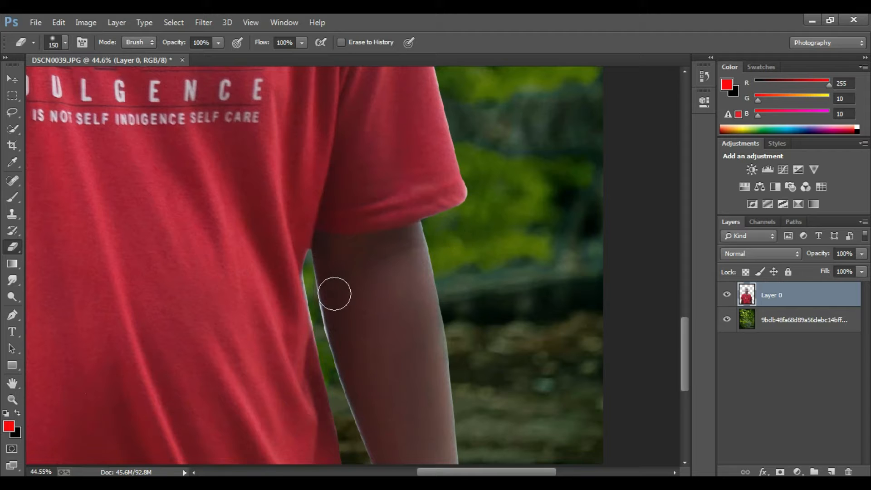
- Reduce the Eraser size to 40 and clean the white fringe between that arm and the shirt and along the sleeve edge
{"action": "key", "text": "bracketleft"}
{"action": "key", "text": "bracketleft"}
{"action": "key", "text": "bracketleft"}
{"action": "left_click_drag", "start_coordinate": [312, 287], "coordinate": [317, 298]}
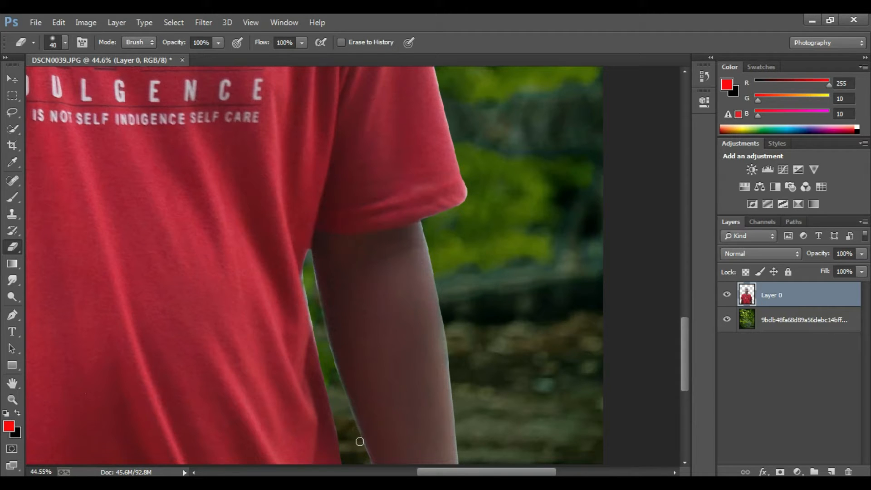
{"action": "left_click_drag", "start_coordinate": [337, 396], "coordinate": [334, 369]}
{"action": "scroll", "coordinate": [468, 248], "scroll_direction": "up", "scroll_amount": 3}
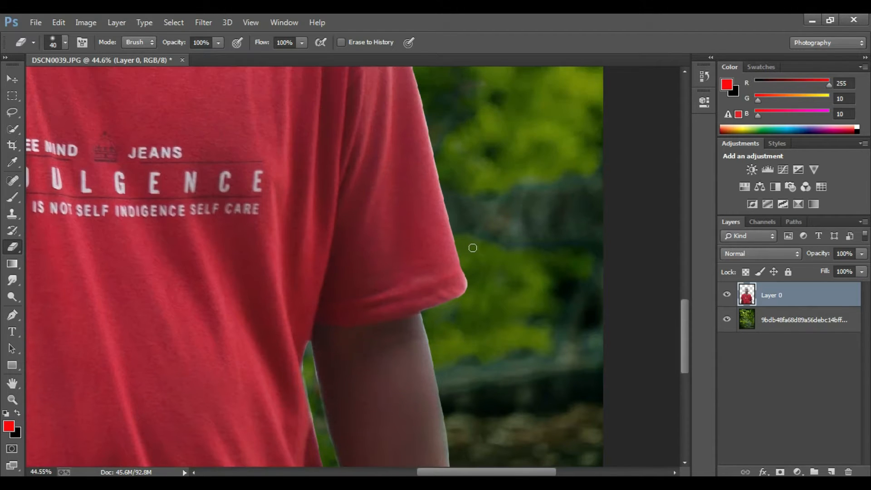
{"action": "left_click_drag", "start_coordinate": [470, 268], "coordinate": [470, 280]}
- Inspect the cut-out edges along the opposite arm, the sleeves and the shoulders against the foliage
{"action": "scroll", "coordinate": [424, 329], "scroll_direction": "down", "scroll_amount": 5}
{"action": "scroll", "coordinate": [68, 301], "scroll_direction": "up", "scroll_amount": 6}
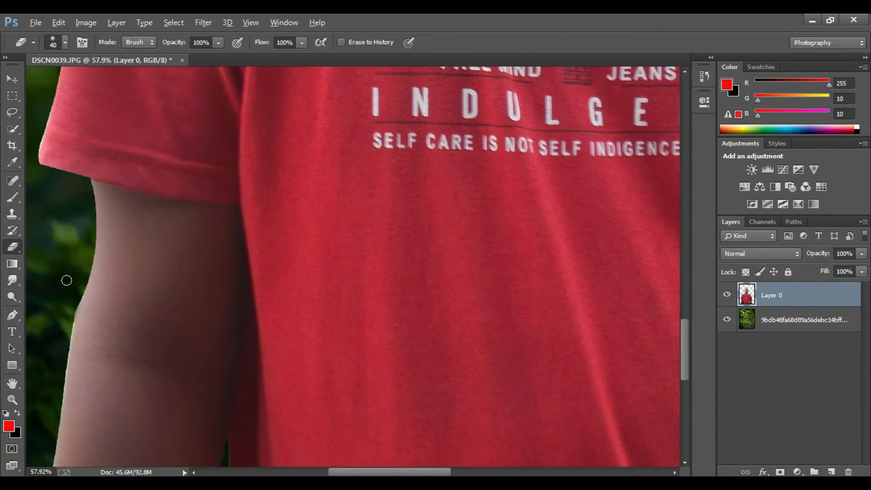
{"action": "scroll", "coordinate": [67, 280], "scroll_direction": "down", "scroll_amount": 4}
{"action": "scroll", "coordinate": [89, 82], "scroll_direction": "up", "scroll_amount": 3}
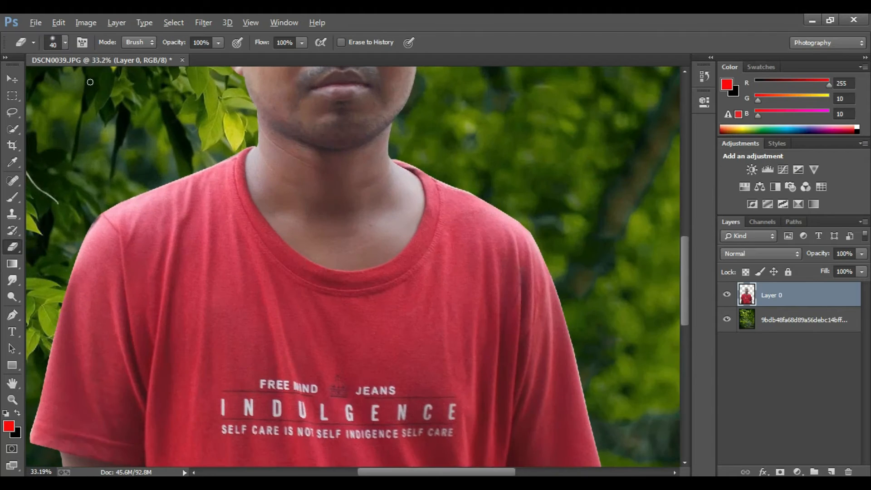
{"action": "scroll", "coordinate": [399, 246], "scroll_direction": "down", "scroll_amount": 5}
{"action": "scroll", "coordinate": [399, 247], "scroll_direction": "up", "scroll_amount": 1}
{"action": "scroll", "coordinate": [399, 246], "scroll_direction": "down", "scroll_amount": 1}
{"action": "scroll", "coordinate": [399, 246], "scroll_direction": "up", "scroll_amount": 2}
{"action": "scroll", "coordinate": [399, 246], "scroll_direction": "down", "scroll_amount": 1}
{"action": "scroll", "coordinate": [399, 246], "scroll_direction": "up", "scroll_amount": 1}
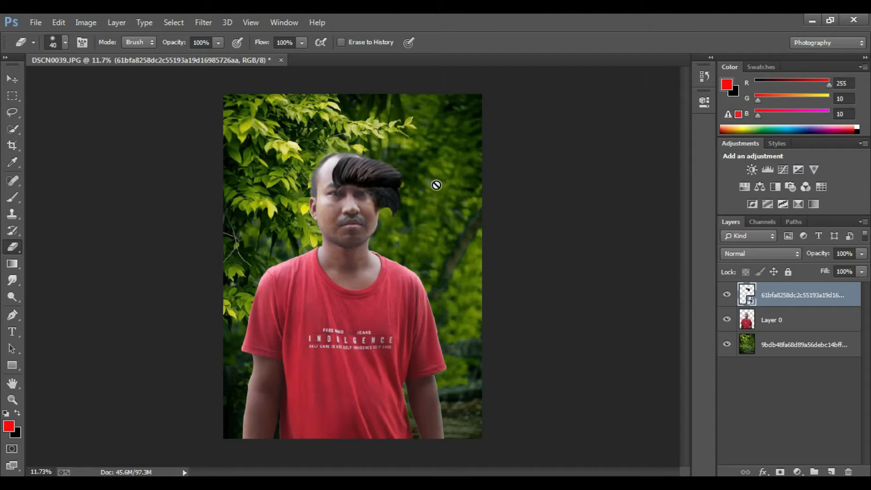
- Scale the hair layer proportionally to about 188% with Free Transform and position it over the top of the man's head
{"action": "key", "text": "ctrl+t"}
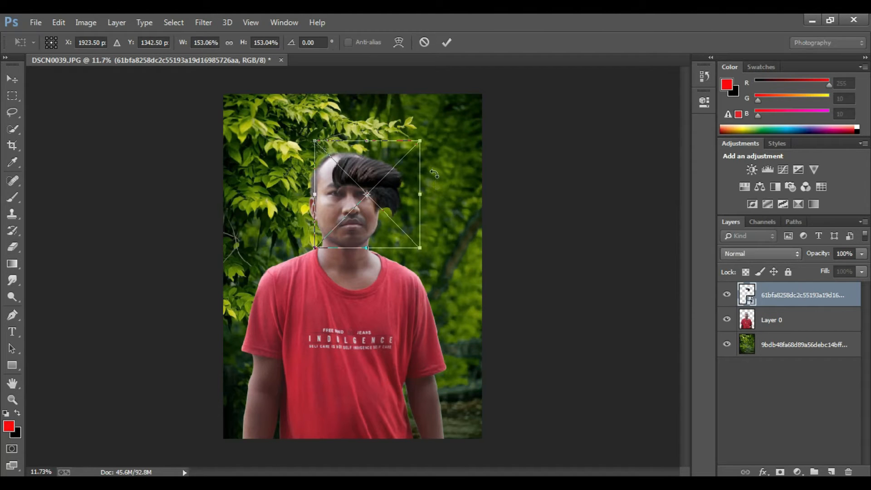
{"action": "left_click_drag", "start_coordinate": [420, 138], "coordinate": [450, 108]}
{"action": "left_click_drag", "start_coordinate": [429, 167], "coordinate": [396, 173]}
{"action": "scroll", "coordinate": [404, 170], "scroll_direction": "up", "scroll_amount": 3}
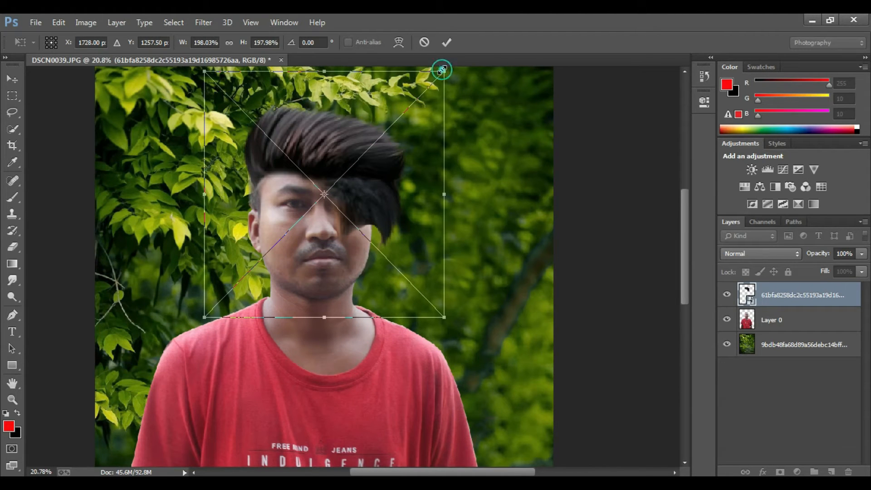
{"action": "left_click_drag", "start_coordinate": [442, 73], "coordinate": [438, 77]}
{"action": "mouse_move", "coordinate": [424, 149]}
{"action": "left_mouse_down"}
{"action": "mouse_move", "coordinate": [456, 118]}
{"action": "mouse_move", "coordinate": [426, 154]}
{"action": "left_mouse_up"}
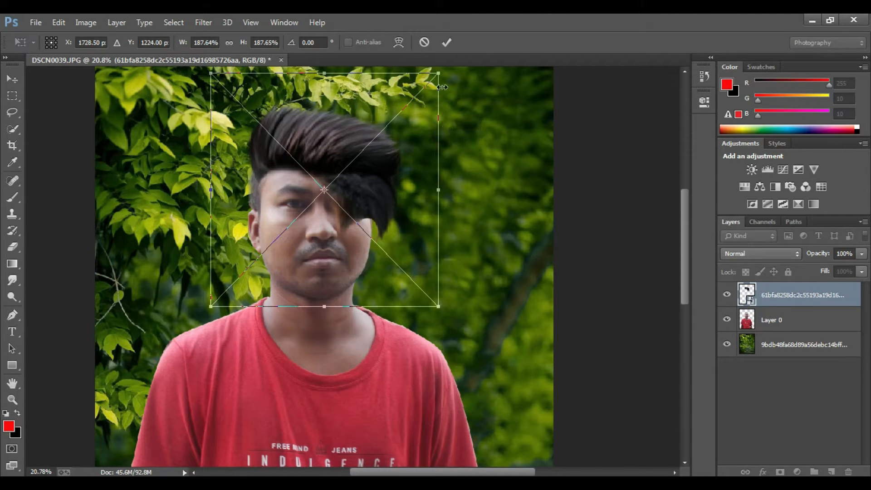
{"action": "left_click", "coordinate": [446, 43]}
- Rasterize the hair smart object layer through the Eraser tool
{"action": "key", "text": "e"}
{"action": "left_click", "coordinate": [363, 202]}
{"action": "left_click", "coordinate": [335, 188]}
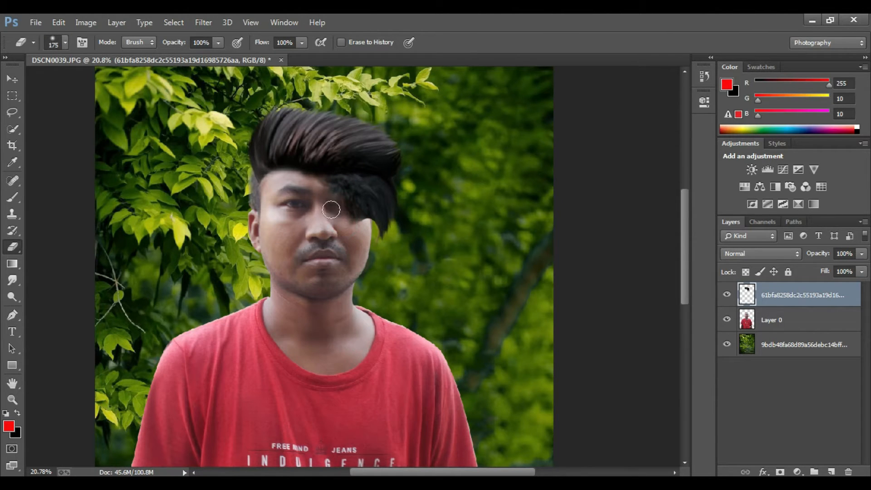
- Erase the lock of hair hanging over the forehead and eye, and scale the hair layer to about 92% with Free Transform
{"action": "mouse_move", "coordinate": [321, 191]}
{"action": "left_mouse_down"}
{"action": "mouse_move", "coordinate": [370, 193]}
{"action": "mouse_move", "coordinate": [382, 205]}
{"action": "mouse_move", "coordinate": [382, 218]}
{"action": "mouse_move", "coordinate": [354, 209]}
{"action": "mouse_move", "coordinate": [372, 231]}
{"action": "mouse_move", "coordinate": [398, 206]}
{"action": "mouse_move", "coordinate": [360, 210]}
{"action": "left_mouse_up"}
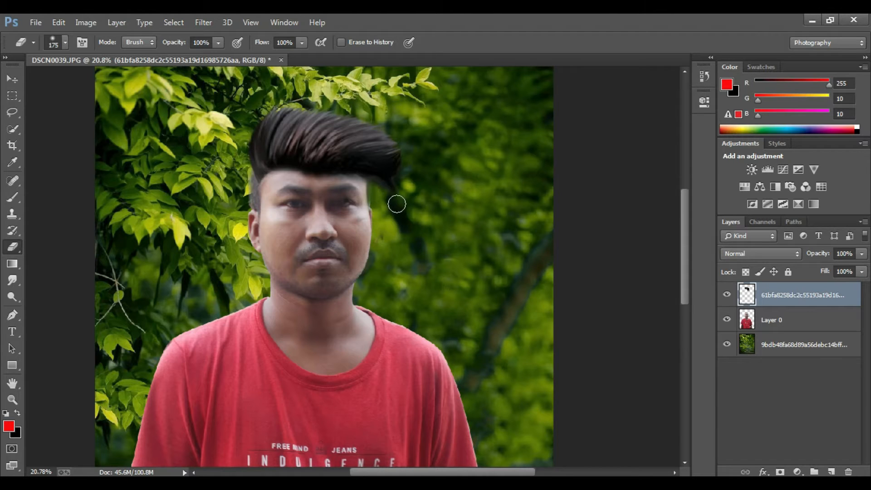
{"action": "key", "text": "ctrl+t"}
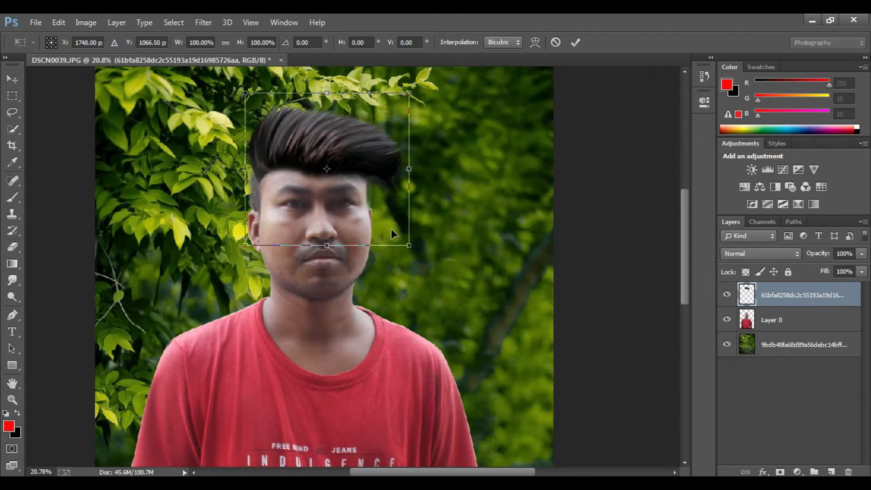
{"action": "mouse_move", "coordinate": [404, 95]}
{"action": "left_mouse_down"}
{"action": "mouse_move", "coordinate": [404, 87]}
{"action": "mouse_move", "coordinate": [396, 97]}
{"action": "left_mouse_up"}
{"action": "mouse_move", "coordinate": [374, 154]}
{"action": "left_mouse_down"}
{"action": "mouse_move", "coordinate": [372, 148]}
{"action": "mouse_move", "coordinate": [379, 158]}
{"action": "left_mouse_up"}
- Skew the hair layer horizontally by about -3.11° by shifting one lower corner inward toward the face
{"action": "right_click", "coordinate": [383, 171]}
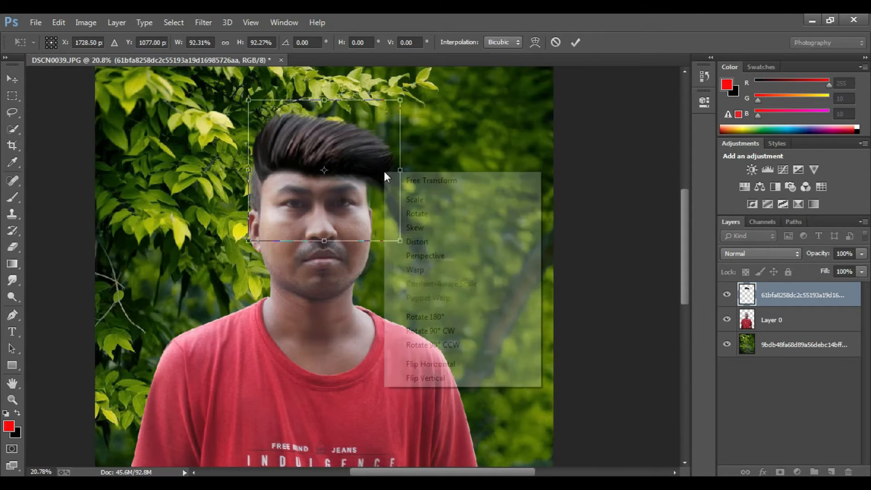
{"action": "left_click", "coordinate": [423, 229]}
{"action": "mouse_move", "coordinate": [400, 240]}
{"action": "left_mouse_down"}
{"action": "mouse_move", "coordinate": [386, 240]}
{"action": "mouse_move", "coordinate": [394, 237]}
{"action": "left_mouse_up"}
- Warp the hair layer so its lower edge follows the man's forehead and its top sweeps upward, and apply the transform
{"action": "right_click", "coordinate": [379, 207]}
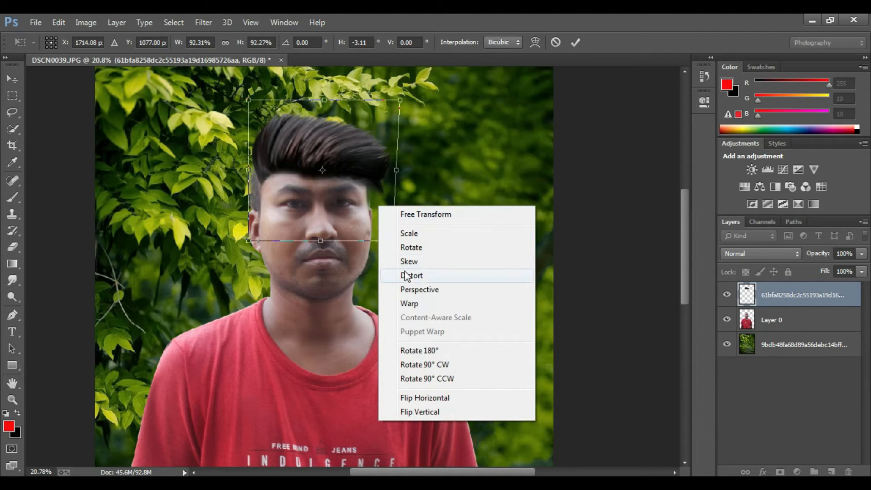
{"action": "left_click", "coordinate": [410, 303]}
{"action": "left_click_drag", "start_coordinate": [394, 237], "coordinate": [320, 204]}
{"action": "left_click_drag", "start_coordinate": [403, 100], "coordinate": [413, 83]}
{"action": "mouse_move", "coordinate": [248, 100]}
{"action": "left_mouse_down"}
{"action": "mouse_move", "coordinate": [247, 92]}
{"action": "mouse_move", "coordinate": [245, 106]}
{"action": "left_mouse_up"}
{"action": "left_click_drag", "start_coordinate": [414, 86], "coordinate": [421, 67]}
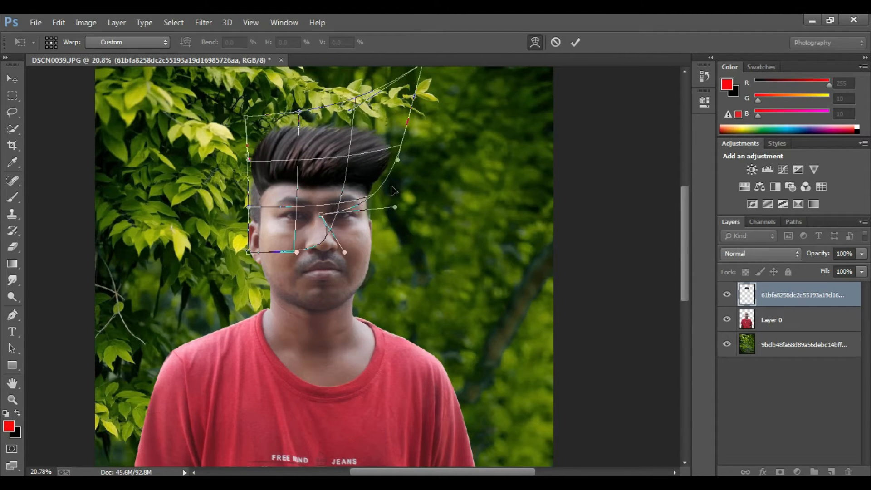
{"action": "left_click", "coordinate": [570, 44]}
{"action": "key", "text": "e"}
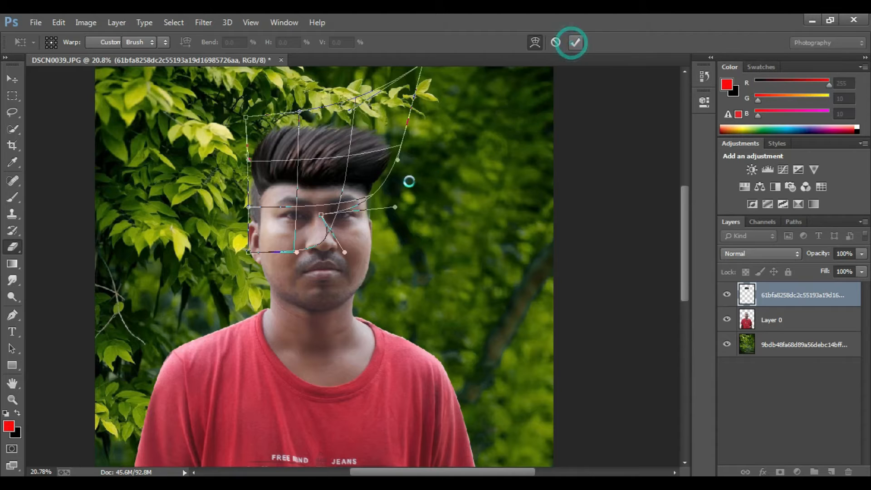
- Soften the lower edge of the hair along the forehead with the Eraser at size 175
{"action": "scroll", "coordinate": [389, 194], "scroll_direction": "down", "scroll_amount": 4}
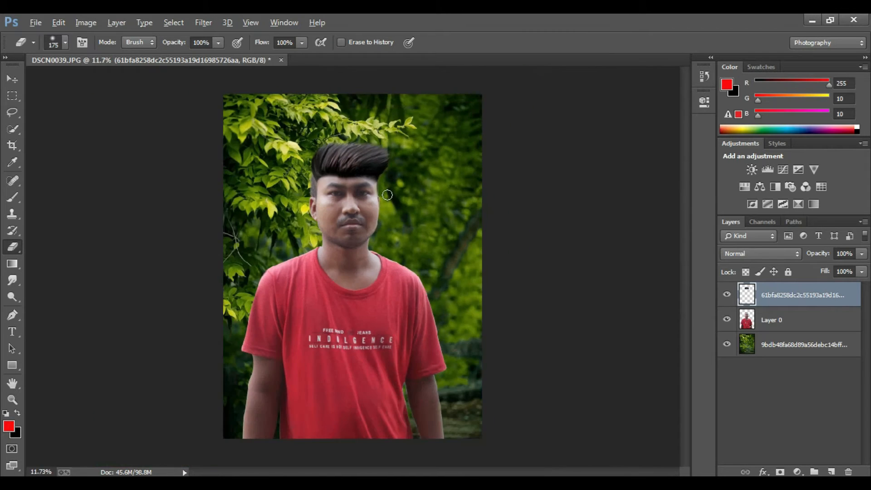
{"action": "scroll", "coordinate": [389, 194], "scroll_direction": "up", "scroll_amount": 3}
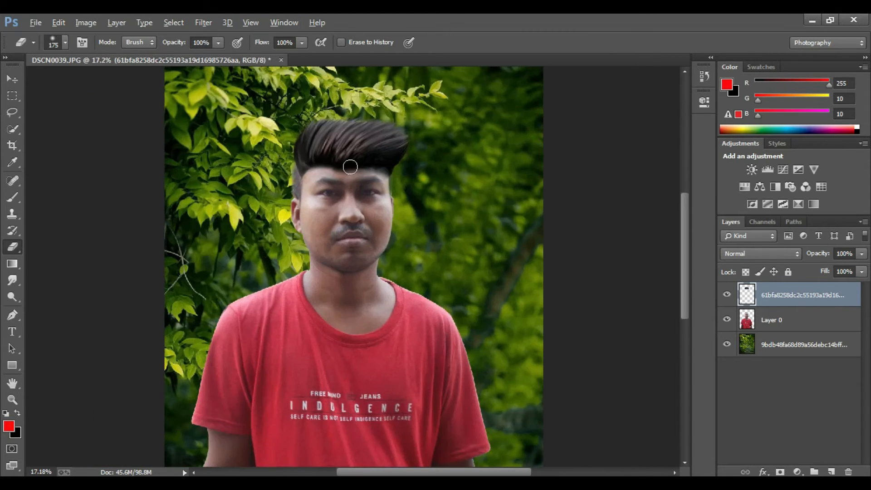
{"action": "left_click", "coordinate": [726, 296]}
{"action": "left_click", "coordinate": [726, 295]}
{"action": "scroll", "coordinate": [309, 191], "scroll_direction": "up", "scroll_amount": 3}
{"action": "mouse_move", "coordinate": [291, 198]}
{"action": "left_mouse_down"}
{"action": "mouse_move", "coordinate": [274, 183]}
{"action": "mouse_move", "coordinate": [277, 205]}
{"action": "mouse_move", "coordinate": [294, 213]}
{"action": "mouse_move", "coordinate": [304, 198]}
{"action": "mouse_move", "coordinate": [328, 191]}
{"action": "mouse_move", "coordinate": [365, 203]}
{"action": "mouse_move", "coordinate": [414, 198]}
{"action": "left_mouse_up"}
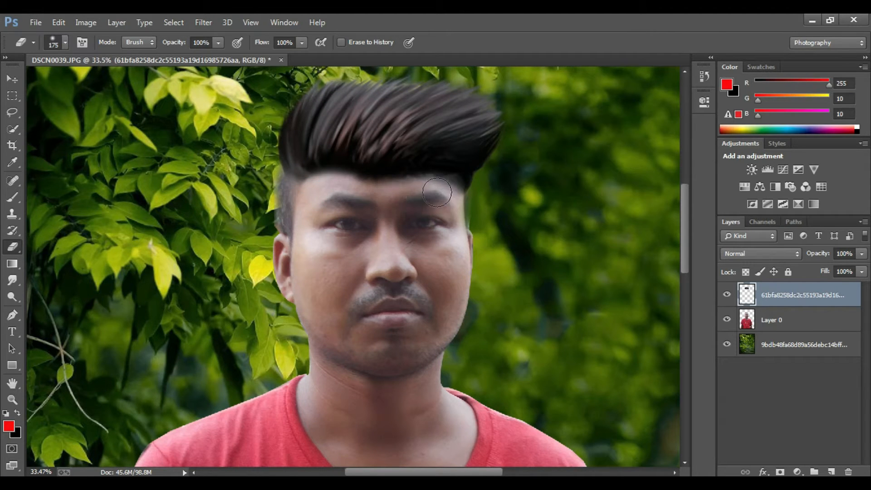
- Compare the portrait with and without the hair layer, and examine the hairline and overall fit close up and from afar
{"action": "scroll", "coordinate": [463, 241], "scroll_direction": "down", "scroll_amount": 3, "text": "alt"}
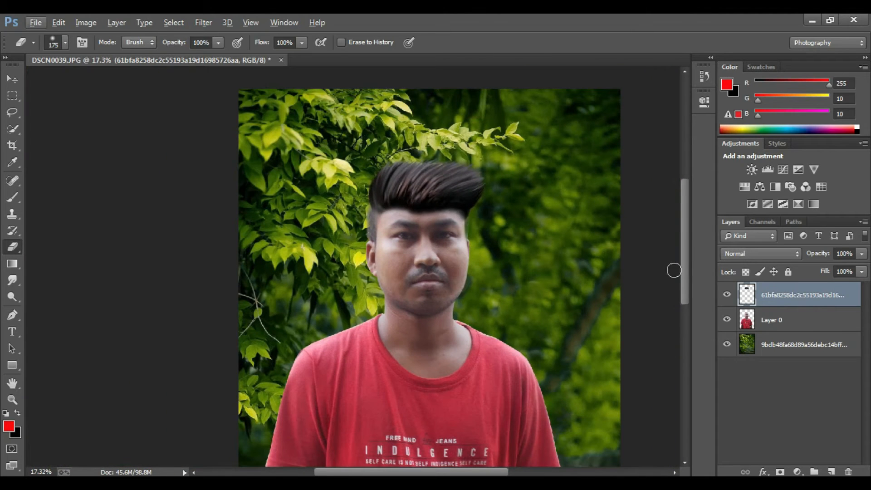
{"action": "left_click", "coordinate": [727, 295]}
{"action": "left_click", "coordinate": [727, 295]}
{"action": "left_click", "coordinate": [727, 294]}
{"action": "left_click", "coordinate": [726, 294]}
{"action": "scroll", "coordinate": [442, 228], "scroll_direction": "up", "scroll_amount": 3, "text": "alt"}
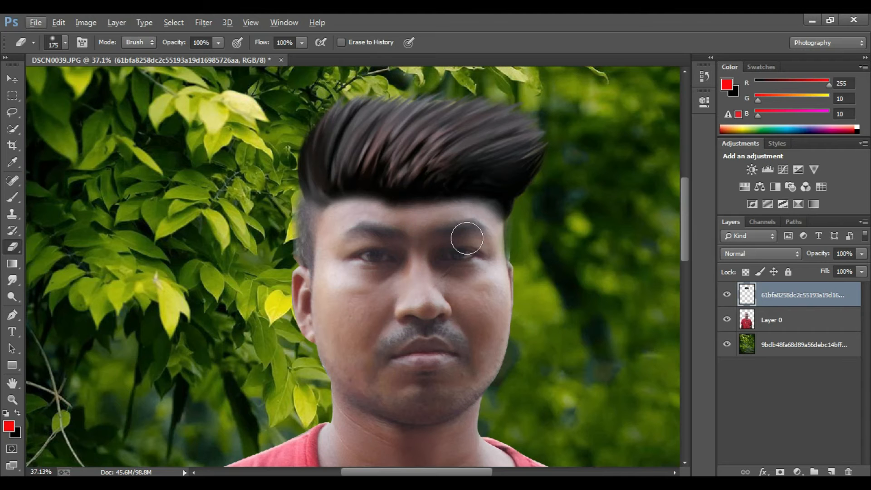
{"action": "scroll", "coordinate": [453, 233], "scroll_direction": "down", "scroll_amount": 3, "text": "alt"}
{"action": "scroll", "coordinate": [412, 240], "scroll_direction": "up", "scroll_amount": 2, "text": "alt"}
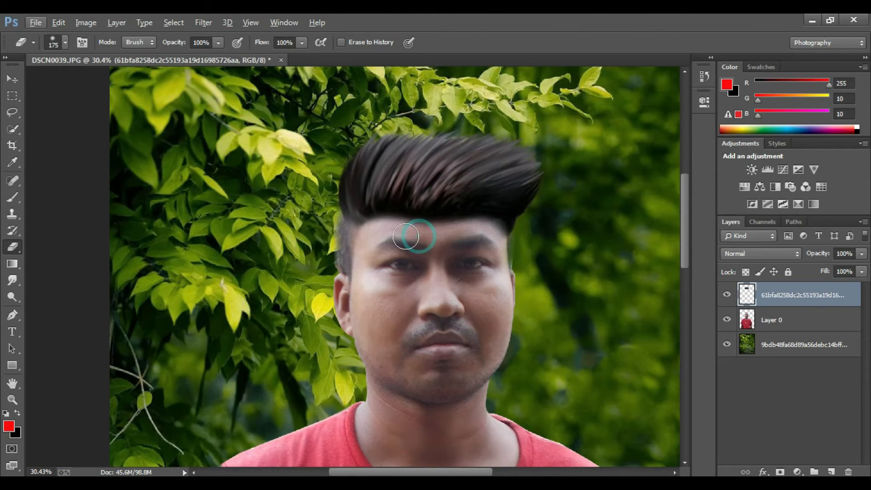
{"action": "scroll", "coordinate": [406, 236], "scroll_direction": "down", "scroll_amount": 3, "text": "alt"}
{"action": "scroll", "coordinate": [394, 251], "scroll_direction": "down", "scroll_amount": 1, "text": "alt"}
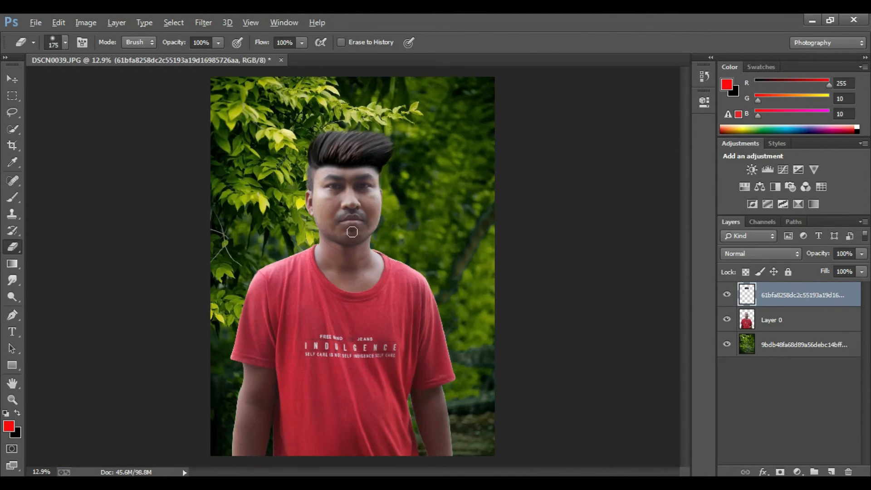
{"action": "scroll", "coordinate": [321, 155], "scroll_direction": "up", "scroll_amount": 2, "text": "alt"}
{"action": "scroll", "coordinate": [400, 182], "scroll_direction": "down", "scroll_amount": 2, "text": "alt"}
{"action": "scroll", "coordinate": [412, 183], "scroll_direction": "up", "scroll_amount": 3, "text": "alt"}
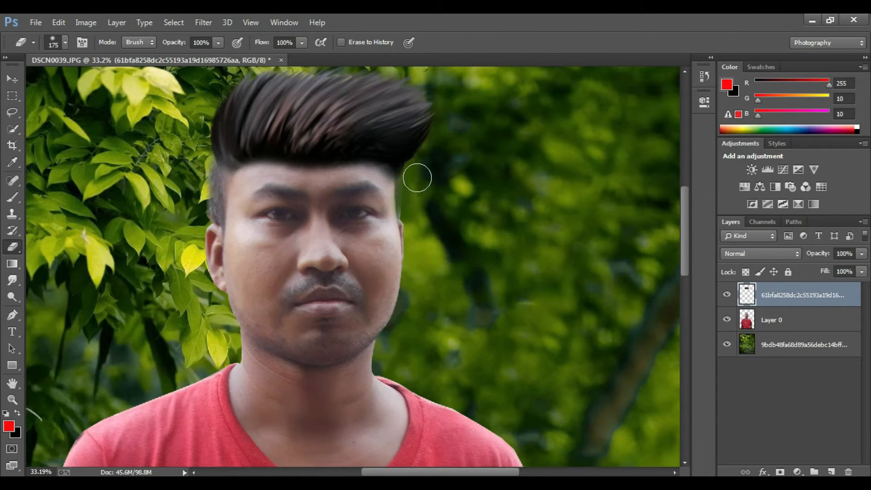
{"action": "scroll", "coordinate": [382, 221], "scroll_direction": "down", "scroll_amount": 3, "text": "alt"}
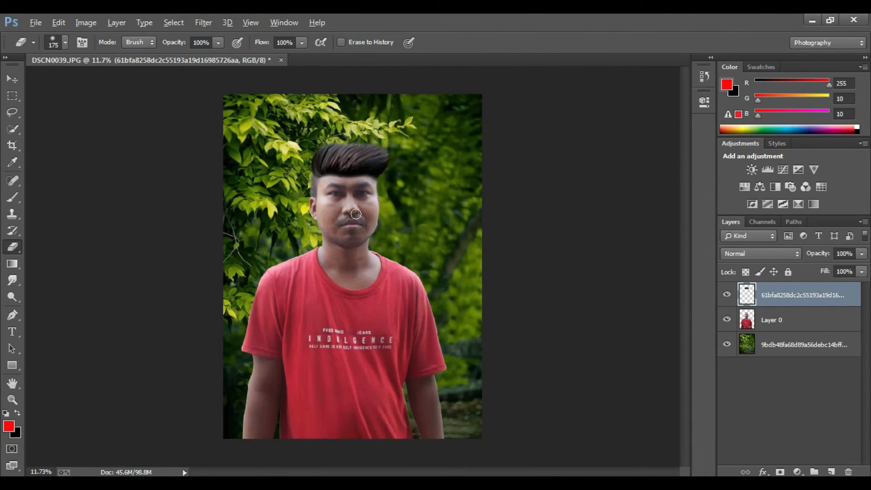
{"action": "scroll", "coordinate": [324, 174], "scroll_direction": "up", "scroll_amount": 1, "text": "alt"}
{"action": "scroll", "coordinate": [339, 176], "scroll_direction": "down", "scroll_amount": 2, "text": "alt"}
{"action": "scroll", "coordinate": [346, 196], "scroll_direction": "up", "scroll_amount": 2, "text": "alt"}
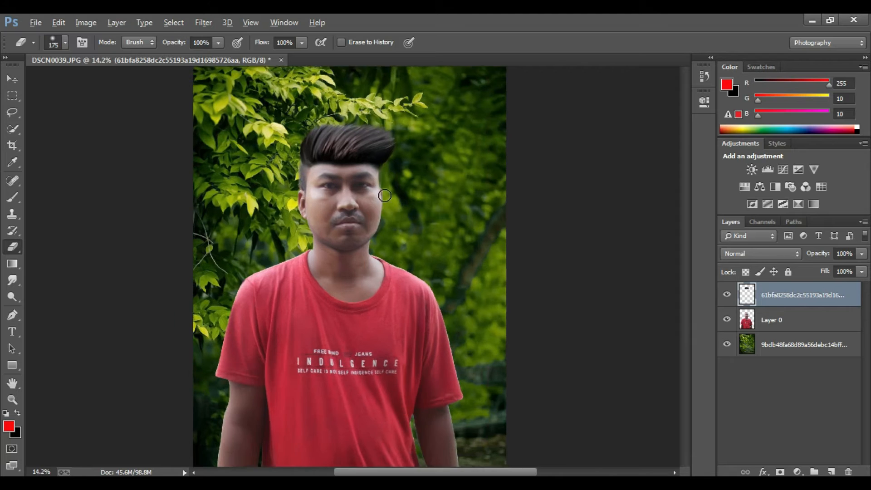
{"action": "left_click", "coordinate": [204, 24]}
{"action": "left_click", "coordinate": [216, 97]}
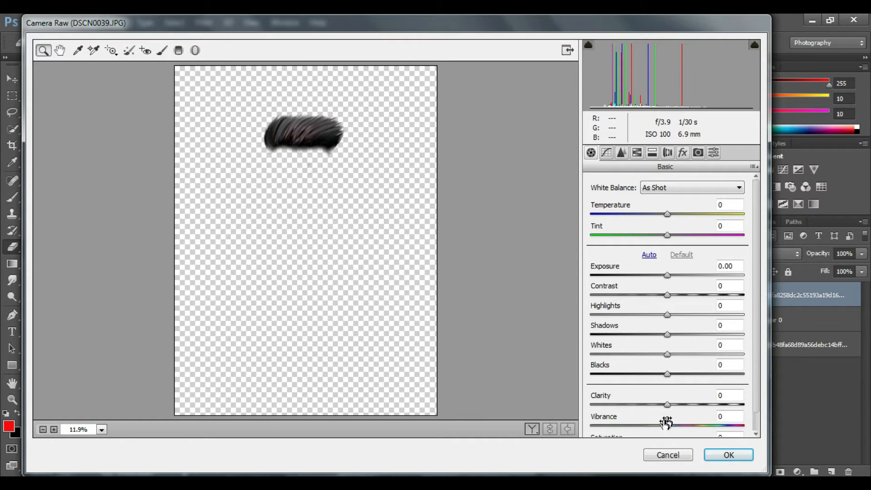
{"action": "left_click", "coordinate": [668, 454]}
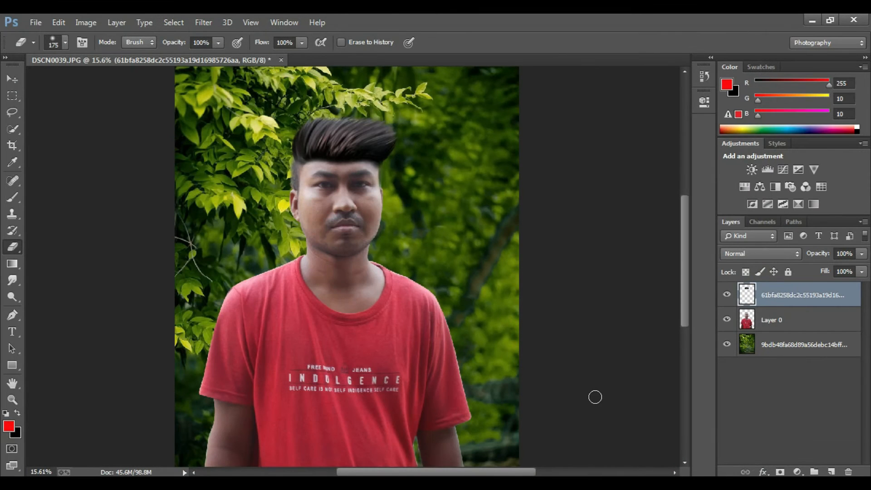
- Darken the hair layer with Hue/Saturation by setting its Lightness to -28
{"action": "key", "text": "ctrl+u"}
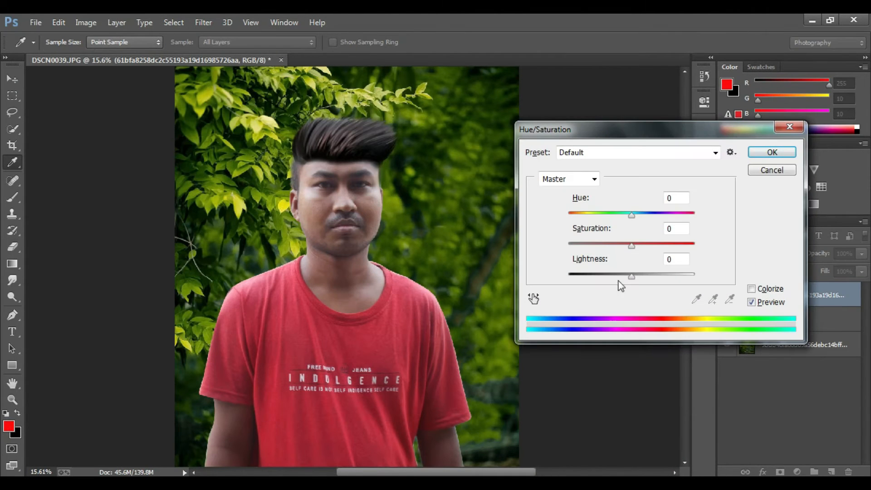
{"action": "left_click_drag", "start_coordinate": [630, 276], "coordinate": [605, 278]}
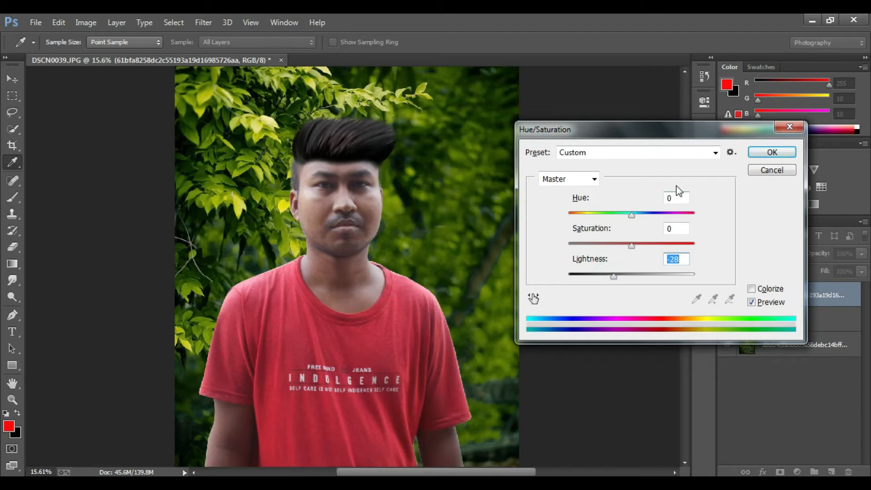
{"action": "left_click", "coordinate": [768, 151]}
{"action": "key", "text": "e"}
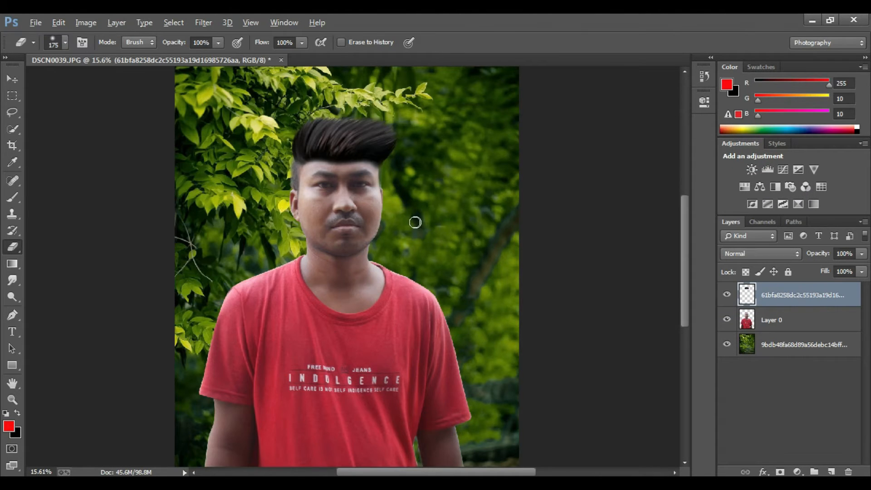
- Start a Tilt-Shift blur on the foliage background layer and place its focus centre just below the picture's lower edge
{"action": "scroll", "coordinate": [363, 195], "scroll_direction": "down", "scroll_amount": 4}
{"action": "scroll", "coordinate": [362, 195], "scroll_direction": "up", "scroll_amount": 3}
{"action": "scroll", "coordinate": [360, 192], "scroll_direction": "down", "scroll_amount": 1}
{"action": "scroll", "coordinate": [360, 192], "scroll_direction": "down", "scroll_amount": 1}
{"action": "scroll", "coordinate": [361, 192], "scroll_direction": "up", "scroll_amount": 4}
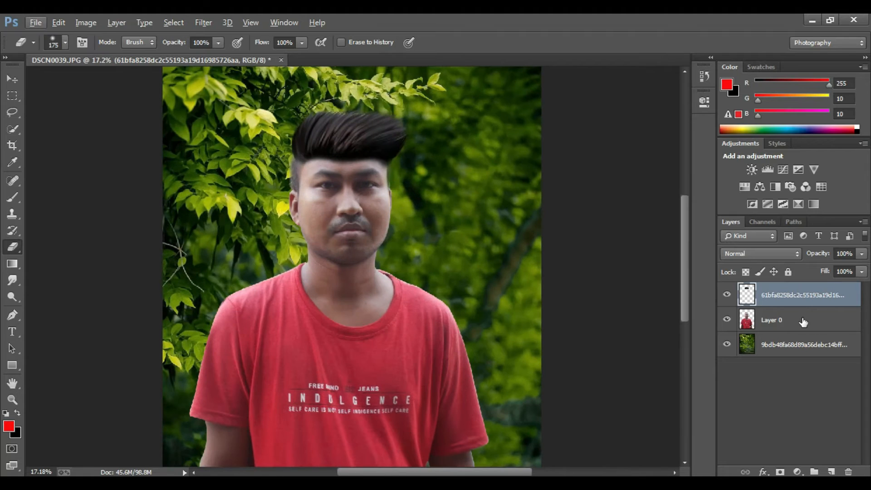
{"action": "left_click", "coordinate": [795, 354]}
{"action": "scroll", "coordinate": [509, 331], "scroll_direction": "down", "scroll_amount": 2}
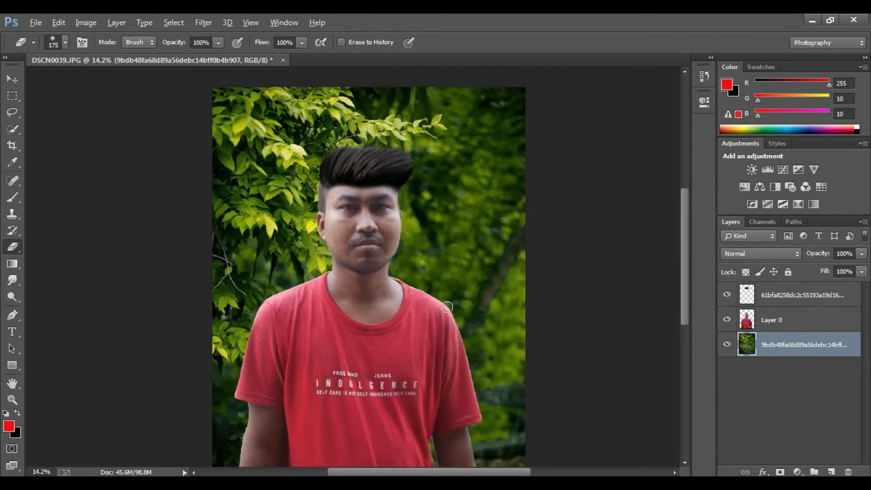
{"action": "left_click", "coordinate": [198, 25]}
{"action": "mouse_move", "coordinate": [217, 163]}
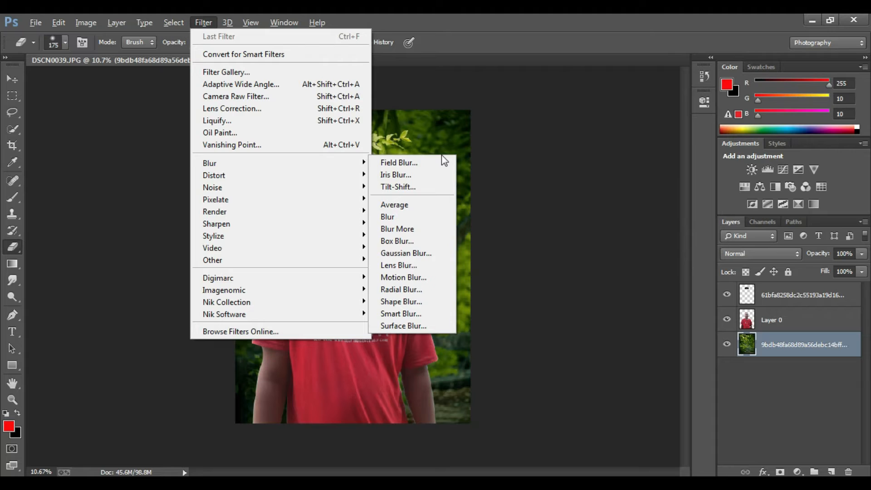
{"action": "left_click", "coordinate": [410, 189]}
{"action": "left_click_drag", "start_coordinate": [358, 270], "coordinate": [347, 456]}
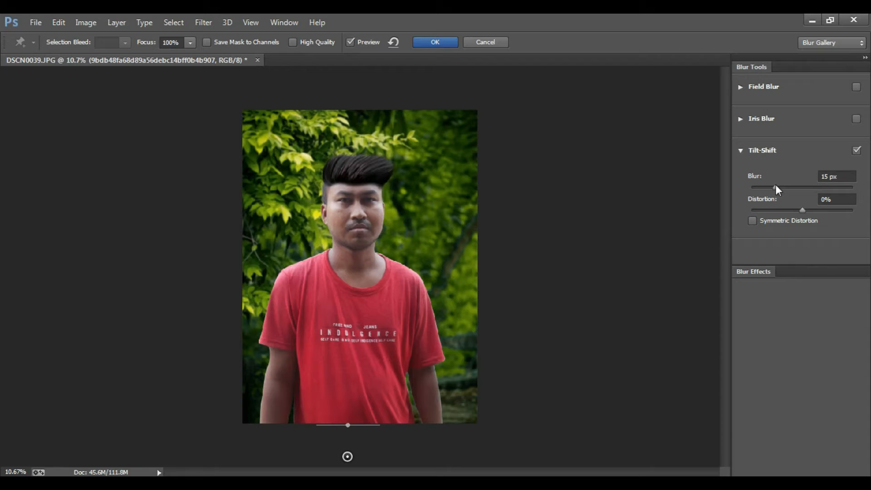
- Set the Tilt-Shift blur of the foliage background to about 74 px and apply it
{"action": "left_click_drag", "start_coordinate": [774, 188], "coordinate": [779, 190]}
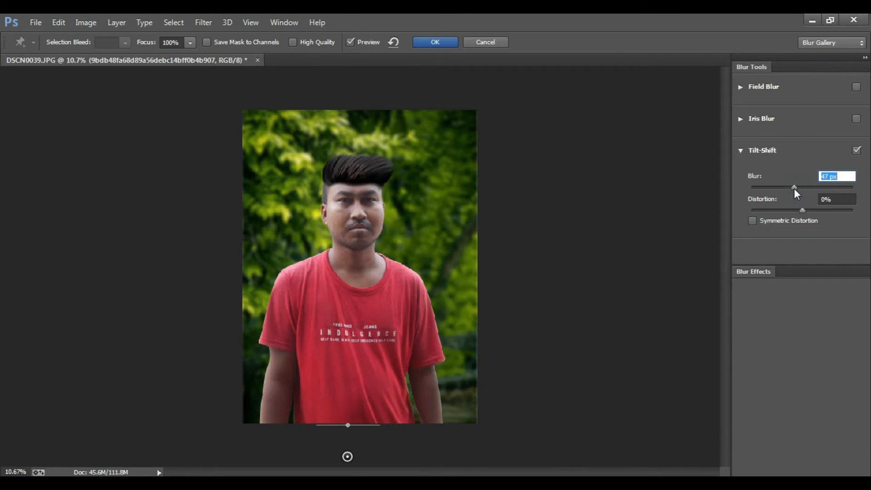
{"action": "left_click_drag", "start_coordinate": [800, 191], "coordinate": [801, 192]}
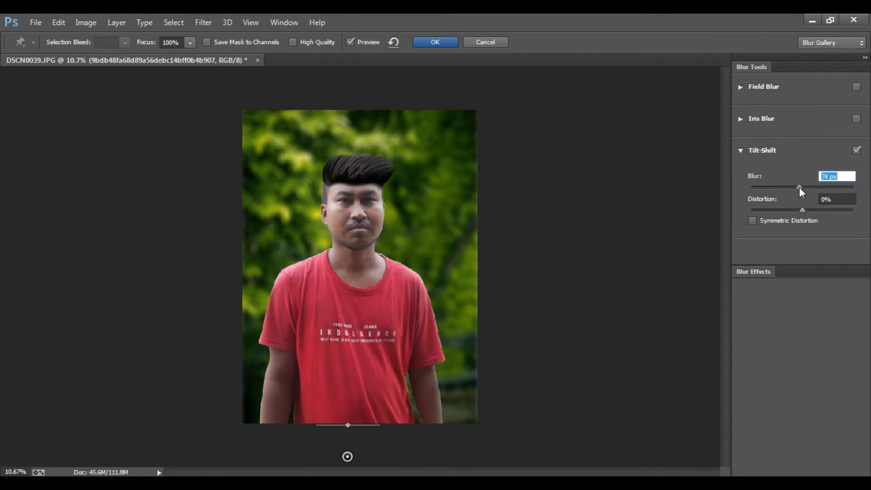
{"action": "left_click", "coordinate": [435, 42]}
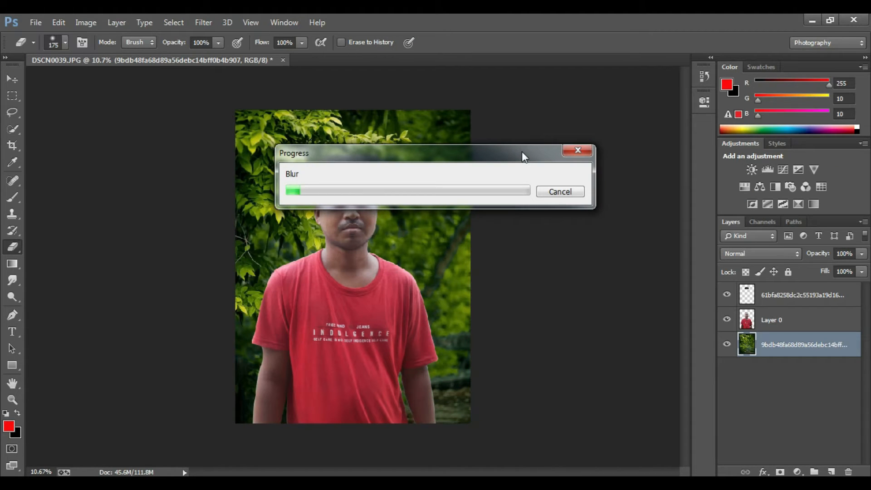
{"action": "key", "text": "super+r"}
{"action": "key", "text": "Return"}
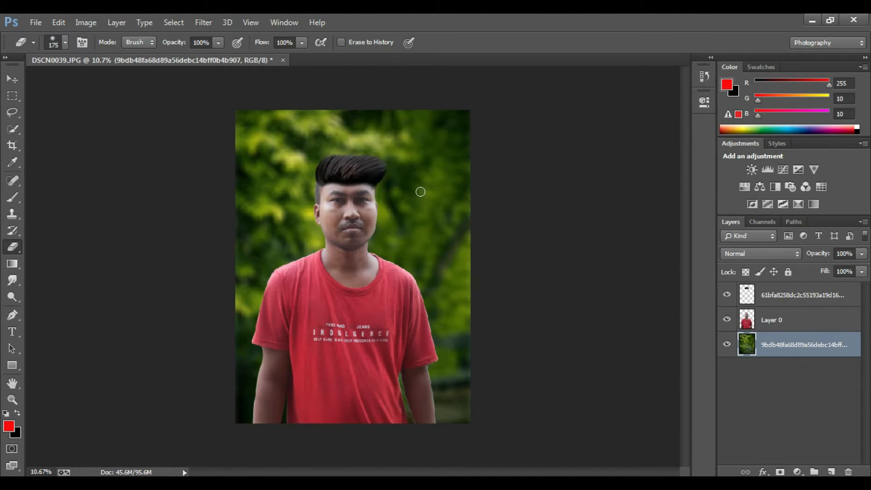
- Select the hair layer and blend its lower edge at the temple with the Eraser
{"action": "scroll", "coordinate": [411, 217], "scroll_direction": "up", "scroll_amount": 3}
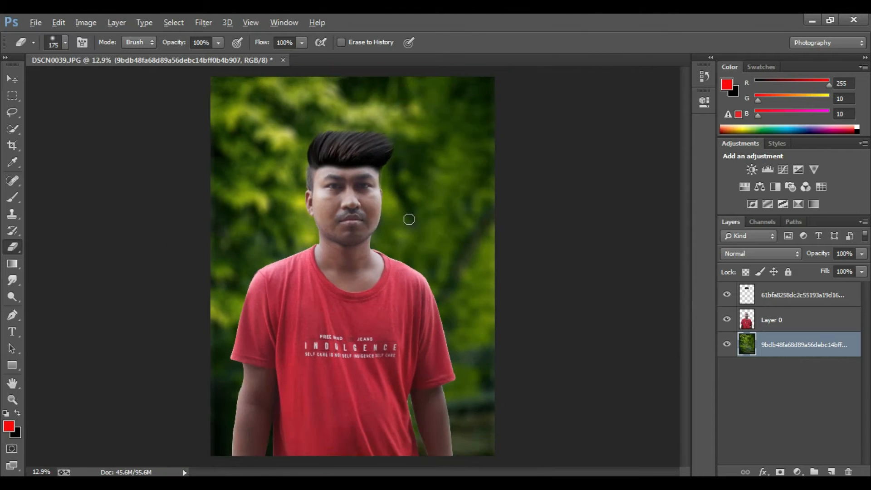
{"action": "scroll", "coordinate": [503, 279], "scroll_direction": "down", "scroll_amount": 2}
{"action": "scroll", "coordinate": [334, 152], "scroll_direction": "up", "scroll_amount": 5}
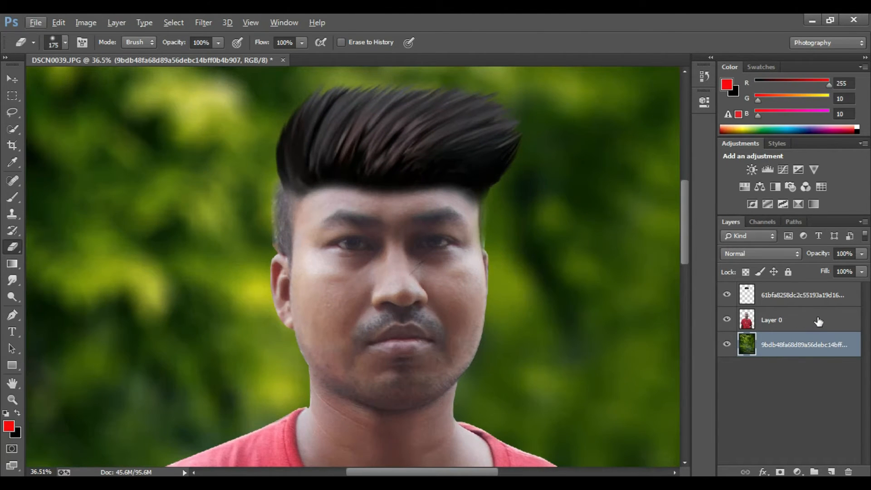
{"action": "left_click", "coordinate": [805, 294]}
{"action": "left_click_drag", "start_coordinate": [311, 204], "coordinate": [282, 206]}
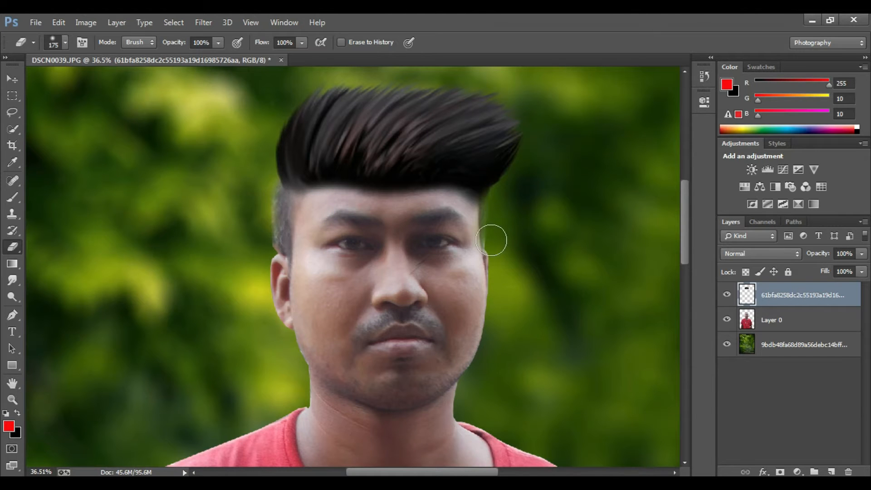
- Reshape the hair layer with Liquify, using a brush size of 800 to push the top of the hair upward for more volume
{"action": "scroll", "coordinate": [499, 227], "scroll_direction": "down", "scroll_amount": 4}
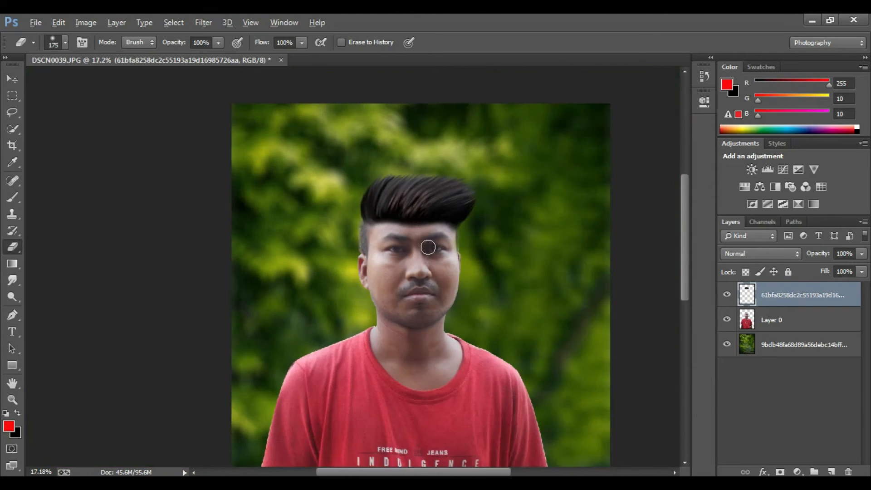
{"action": "scroll", "coordinate": [428, 248], "scroll_direction": "down", "scroll_amount": 2}
{"action": "scroll", "coordinate": [431, 245], "scroll_direction": "up", "scroll_amount": 1}
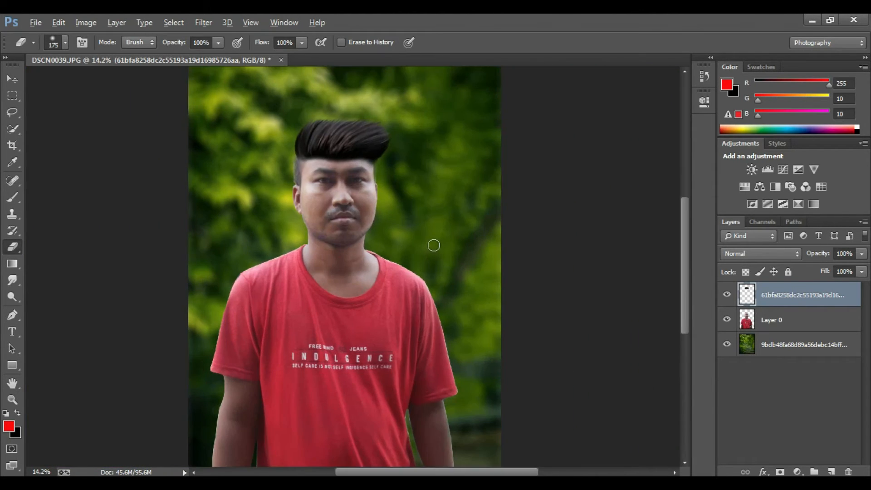
{"action": "left_click", "coordinate": [208, 21]}
{"action": "left_click", "coordinate": [219, 117]}
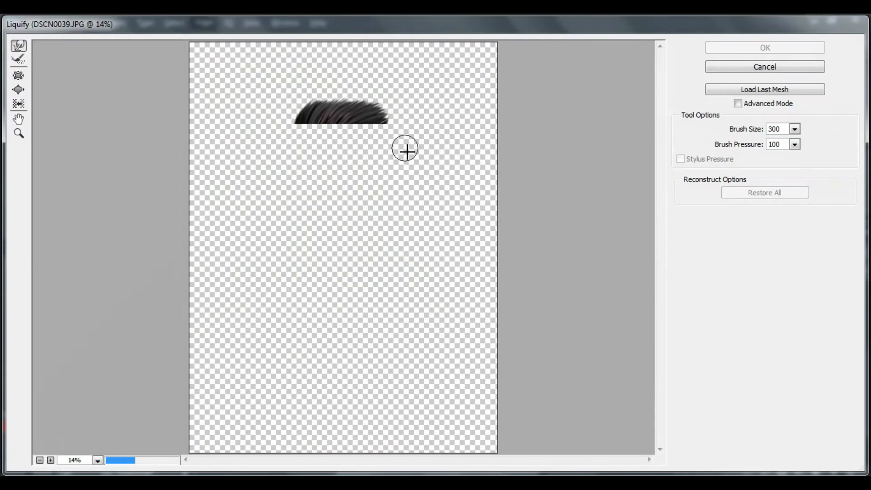
{"action": "left_click_drag", "start_coordinate": [404, 148], "coordinate": [350, 154]}
{"action": "key", "text": "bracketright"}
{"action": "key", "text": "bracketright"}
{"action": "key", "text": "bracketright"}
{"action": "key", "text": "bracketright"}
{"action": "key", "text": "bracketright"}
{"action": "key", "text": "bracketright"}
{"action": "key", "text": "bracketright"}
{"action": "left_click_drag", "start_coordinate": [320, 98], "coordinate": [389, 114]}
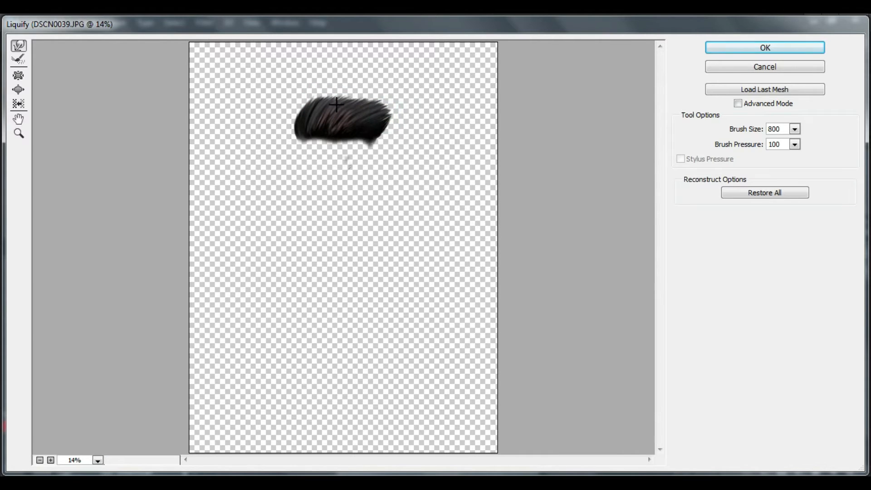
{"action": "left_click_drag", "start_coordinate": [316, 93], "coordinate": [322, 99]}
{"action": "left_click", "coordinate": [744, 47]}
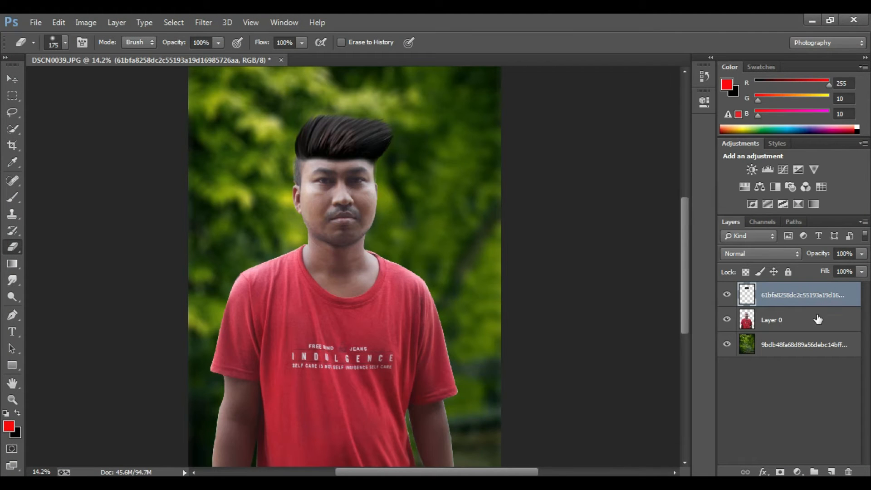
{"action": "left_click", "coordinate": [801, 322], "text": "shift"}
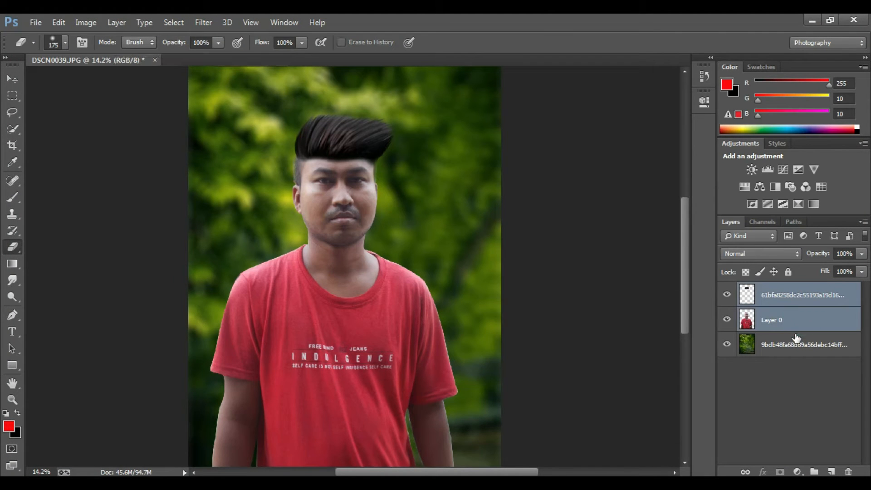
{"action": "double_click", "coordinate": [794, 324]}
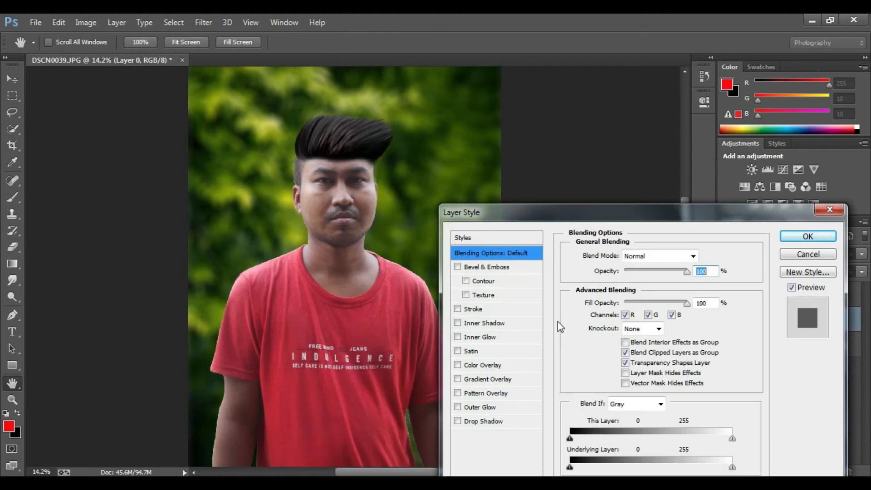
{"action": "left_click", "coordinate": [481, 408]}
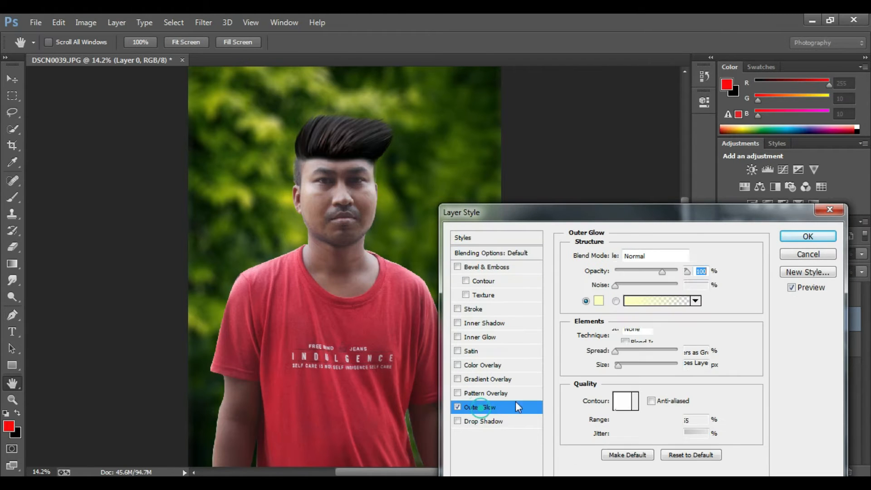
{"action": "left_click_drag", "start_coordinate": [625, 368], "coordinate": [673, 366]}
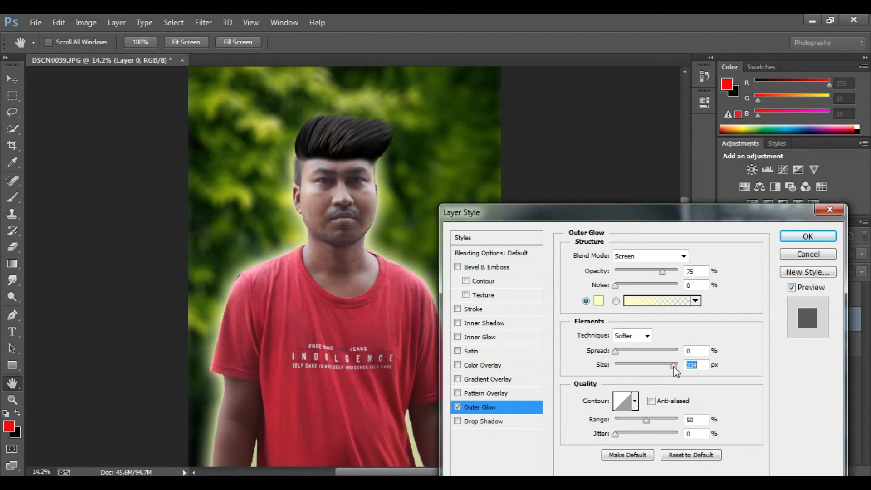
{"action": "left_click", "coordinate": [807, 254]}
{"action": "key", "text": "e"}
{"action": "scroll", "coordinate": [352, 315], "scroll_direction": "right", "scroll_amount": 3}
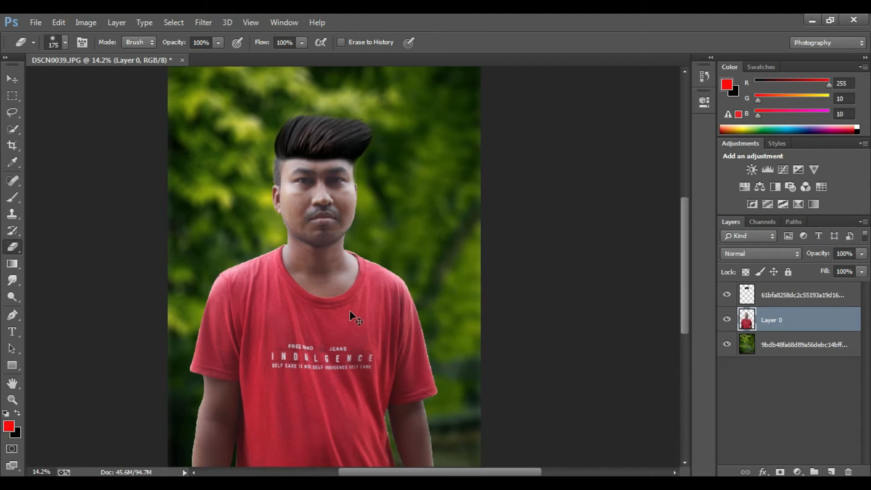
- Merge the hair layer, Layer 0 and the foliage background layer into one layer
{"action": "scroll", "coordinate": [351, 312], "scroll_direction": "down", "scroll_amount": 2}
{"action": "scroll", "coordinate": [351, 311], "scroll_direction": "up", "scroll_amount": 1}
{"action": "left_click", "coordinate": [792, 298], "text": "ctrl"}
{"action": "left_click", "coordinate": [791, 344], "text": "ctrl"}
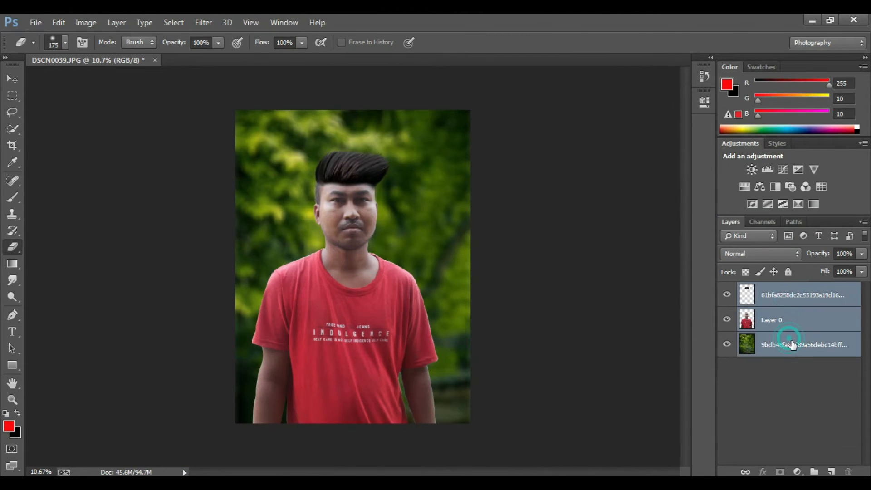
{"action": "right_click", "coordinate": [791, 344]}
{"action": "left_click", "coordinate": [557, 380]}
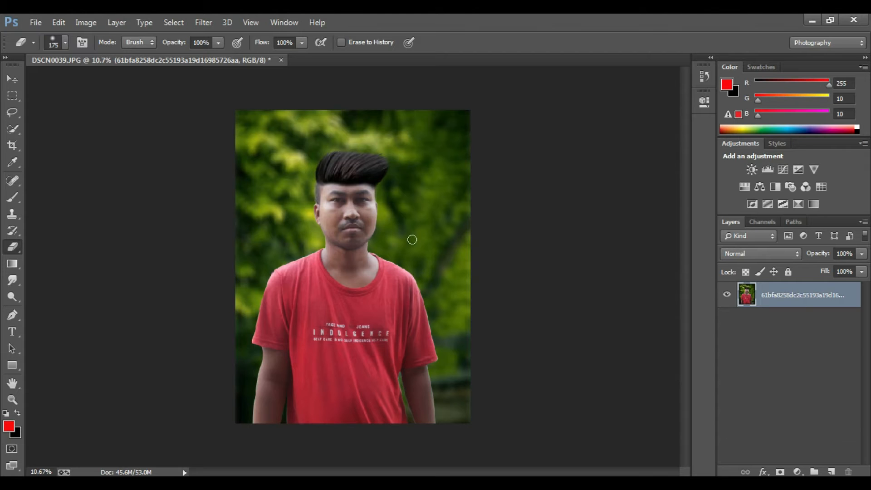
- Add a new layer and smooth the facial skin on it with the Smudge tool at 11% strength and a reduced brush size
{"action": "left_click", "coordinate": [829, 472]}
{"action": "left_click", "coordinate": [12, 280]}
{"action": "scroll", "coordinate": [326, 222], "scroll_direction": "up", "scroll_amount": 8}
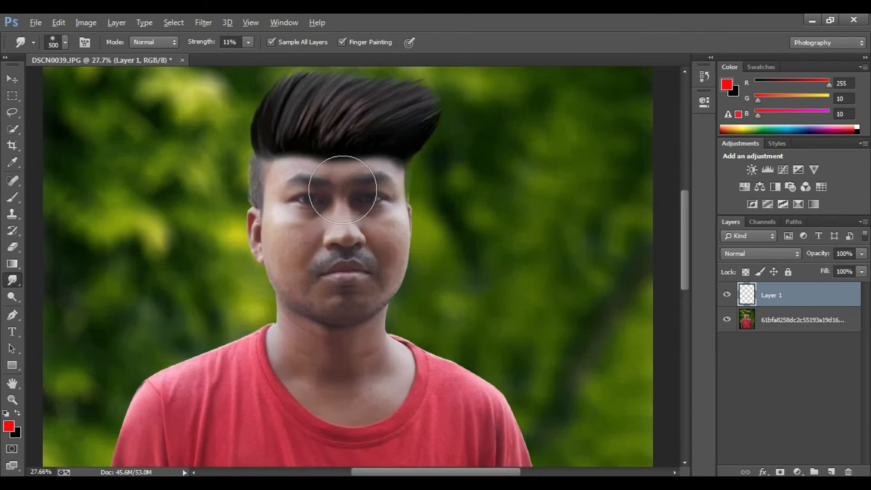
{"action": "key", "text": "bracketleft"}
{"action": "key", "text": "bracketleft"}
{"action": "key", "text": "bracketleft"}
{"action": "key", "text": "bracketleft"}
{"action": "key", "text": "bracketleft"}
{"action": "key", "text": "bracketleft"}
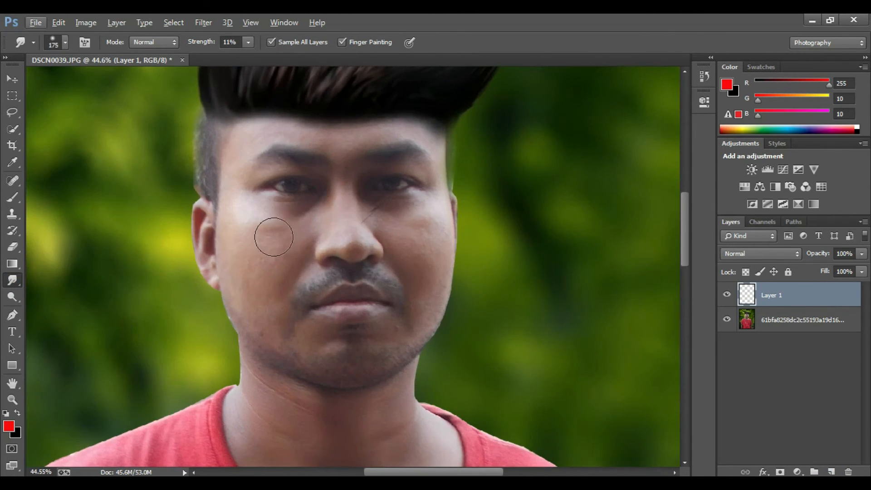
{"action": "mouse_move", "coordinate": [262, 235]}
{"action": "left_mouse_down"}
{"action": "mouse_move", "coordinate": [305, 211]}
{"action": "mouse_move", "coordinate": [270, 224]}
{"action": "mouse_move", "coordinate": [249, 265]}
{"action": "mouse_move", "coordinate": [273, 280]}
{"action": "mouse_move", "coordinate": [303, 228]}
{"action": "mouse_move", "coordinate": [256, 231]}
{"action": "mouse_move", "coordinate": [257, 251]}
{"action": "mouse_move", "coordinate": [283, 258]}
{"action": "mouse_move", "coordinate": [258, 226]}
{"action": "mouse_move", "coordinate": [227, 218]}
{"action": "mouse_move", "coordinate": [291, 217]}
{"action": "mouse_move", "coordinate": [284, 242]}
{"action": "mouse_move", "coordinate": [238, 184]}
{"action": "mouse_move", "coordinate": [269, 134]}
{"action": "mouse_move", "coordinate": [380, 141]}
{"action": "mouse_move", "coordinate": [309, 139]}
{"action": "mouse_move", "coordinate": [339, 147]}
{"action": "mouse_move", "coordinate": [348, 136]}
{"action": "mouse_move", "coordinate": [365, 157]}
{"action": "left_mouse_up"}
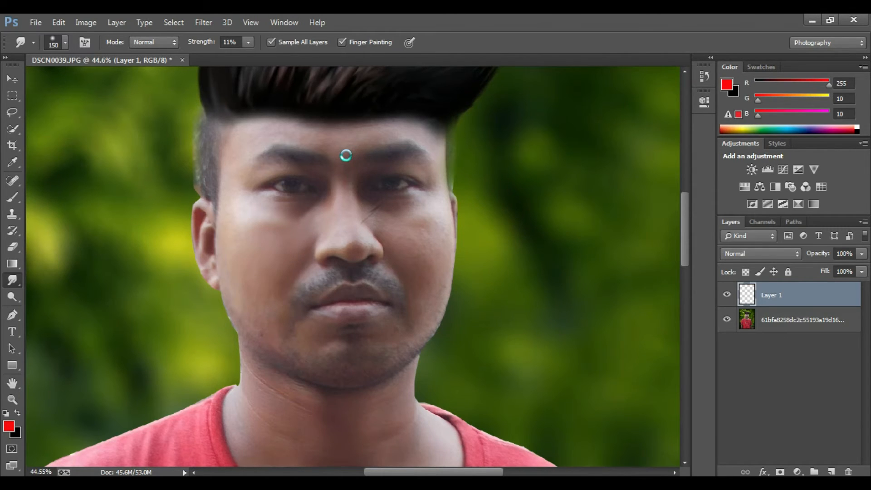
- Smooth the skin of the neck and both arms with the Smudge tool at brush size 150
{"action": "scroll", "coordinate": [358, 227], "scroll_direction": "down", "scroll_amount": 3}
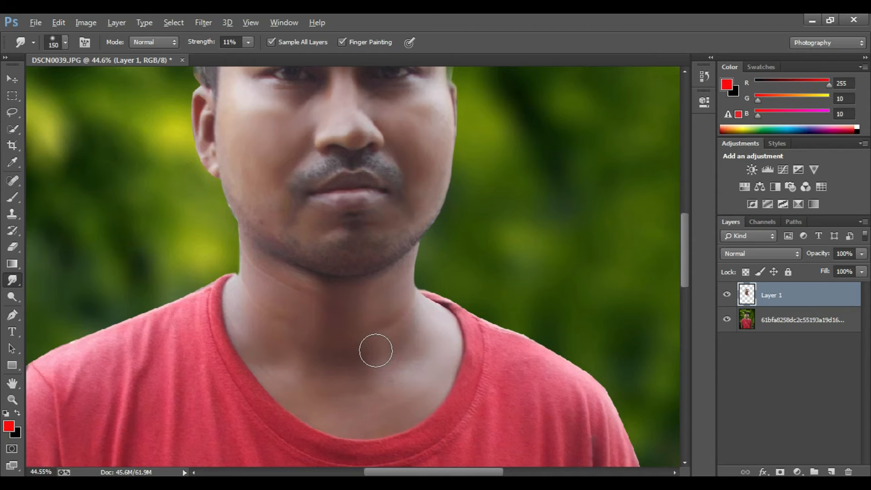
{"action": "scroll", "coordinate": [376, 350], "scroll_direction": "down", "scroll_amount": 5}
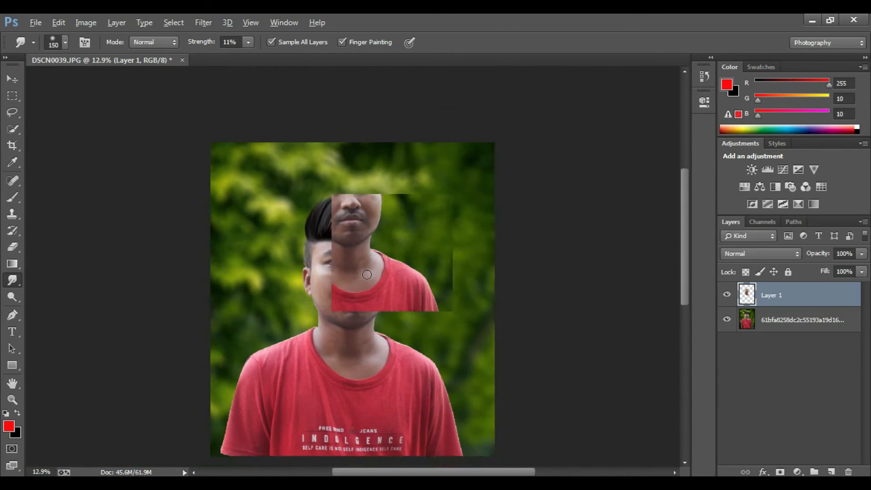
{"action": "scroll", "coordinate": [258, 369], "scroll_direction": "up", "scroll_amount": 2}
{"action": "scroll", "coordinate": [258, 368], "scroll_direction": "down", "scroll_amount": 3}
{"action": "left_click_drag", "start_coordinate": [251, 313], "coordinate": [248, 263]}
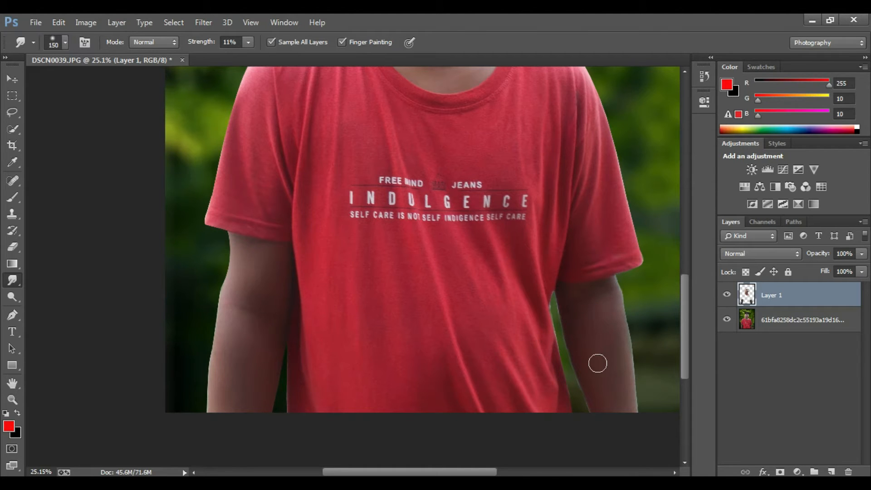
- Merge the smudged skin layer with the picture layer below it
{"action": "scroll", "coordinate": [597, 362], "scroll_direction": "down", "scroll_amount": 2}
{"action": "scroll", "coordinate": [458, 340], "scroll_direction": "up", "scroll_amount": 1}
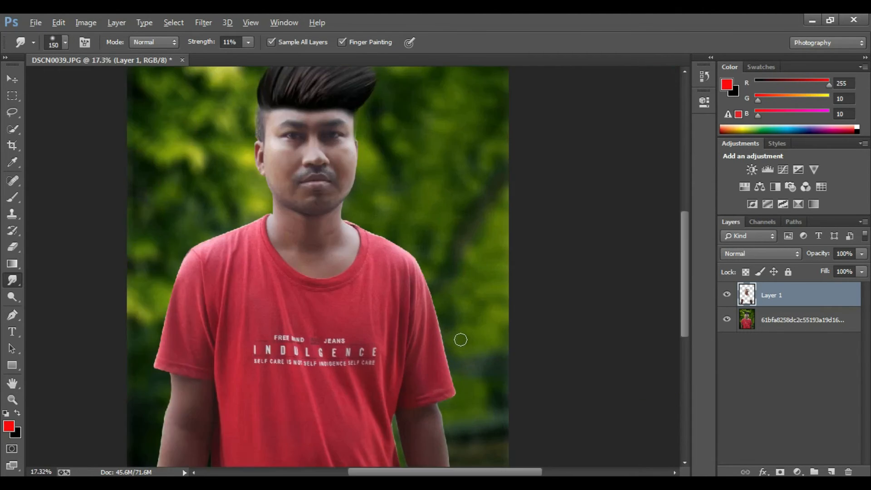
{"action": "scroll", "coordinate": [460, 339], "scroll_direction": "down", "scroll_amount": 1}
{"action": "key", "text": "alt"}
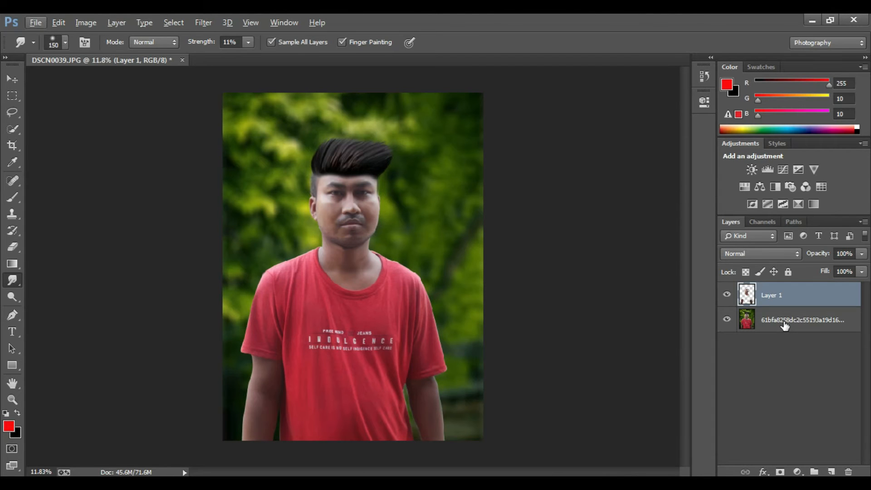
{"action": "left_click", "coordinate": [784, 324], "text": "shift"}
{"action": "right_click", "coordinate": [784, 325]}
{"action": "left_click", "coordinate": [572, 379]}
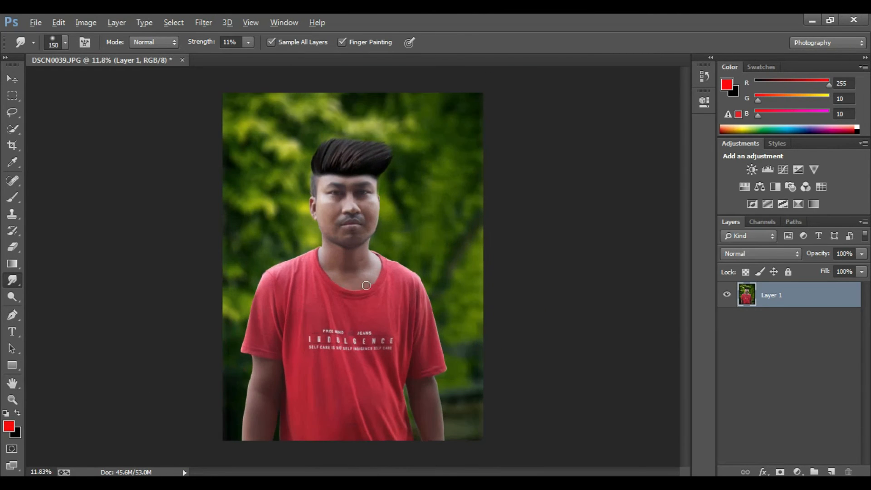
- Apply the Camera Raw filter to the merged picture with Vibrance +18 and Exposure +0.45
{"action": "left_click", "coordinate": [203, 22]}
{"action": "left_click", "coordinate": [223, 94]}
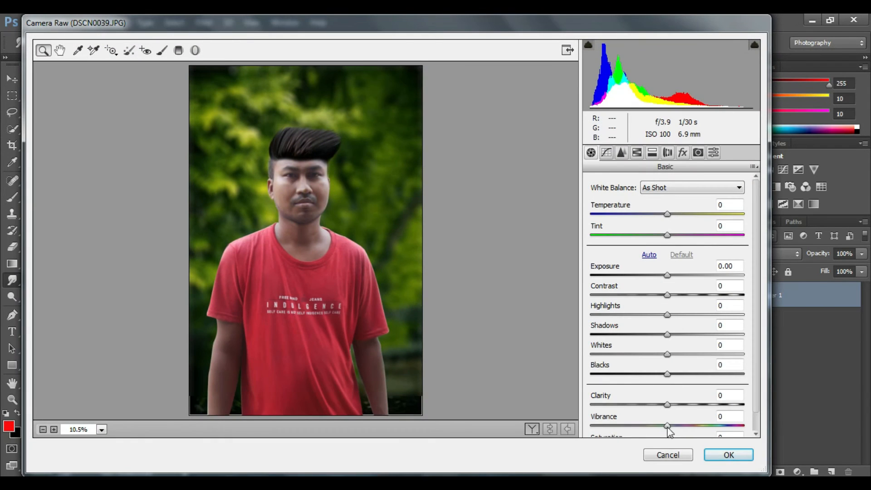
{"action": "mouse_move", "coordinate": [666, 425]}
{"action": "left_mouse_down"}
{"action": "mouse_move", "coordinate": [687, 427]}
{"action": "mouse_move", "coordinate": [680, 426]}
{"action": "left_mouse_up"}
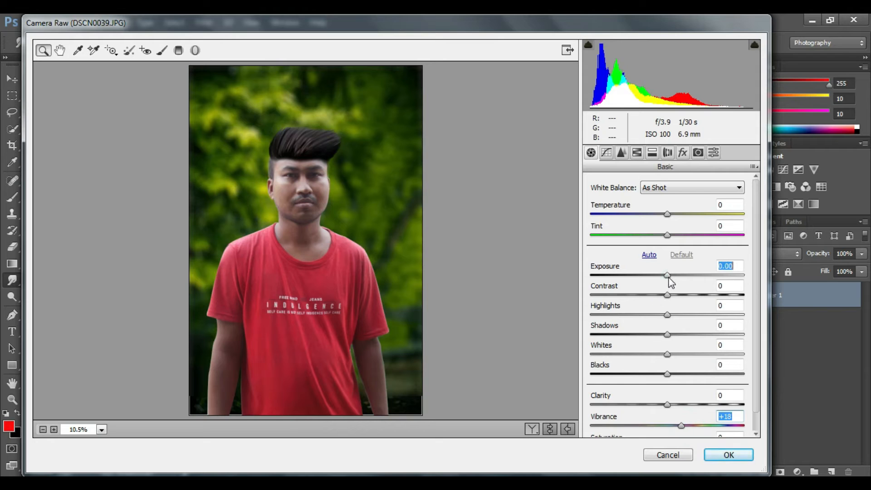
{"action": "left_click_drag", "start_coordinate": [669, 278], "coordinate": [675, 277]}
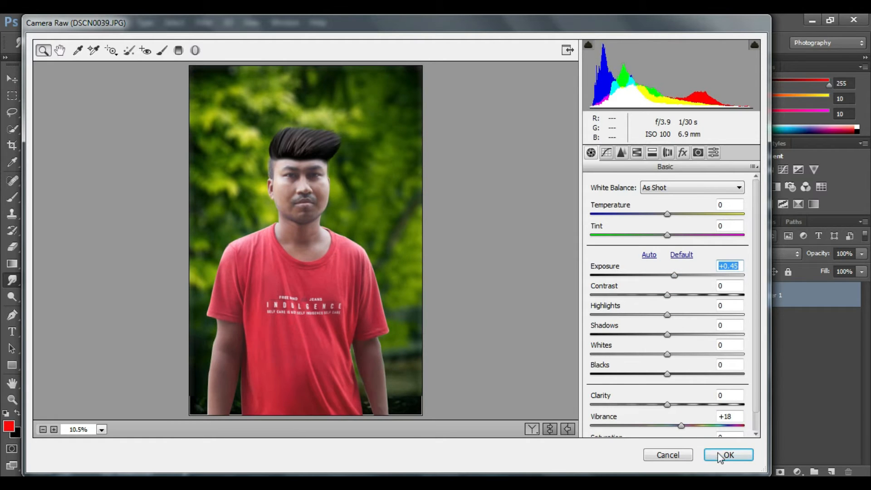
{"action": "left_click", "coordinate": [724, 455]}
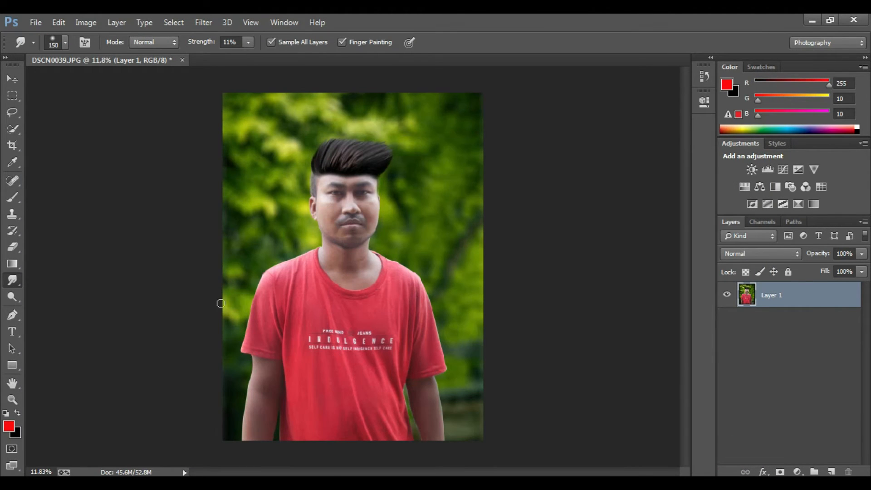
- Select the red T-shirt with the Quick Selection tool and subtract the arms from the selection
{"action": "left_click", "coordinate": [13, 129]}
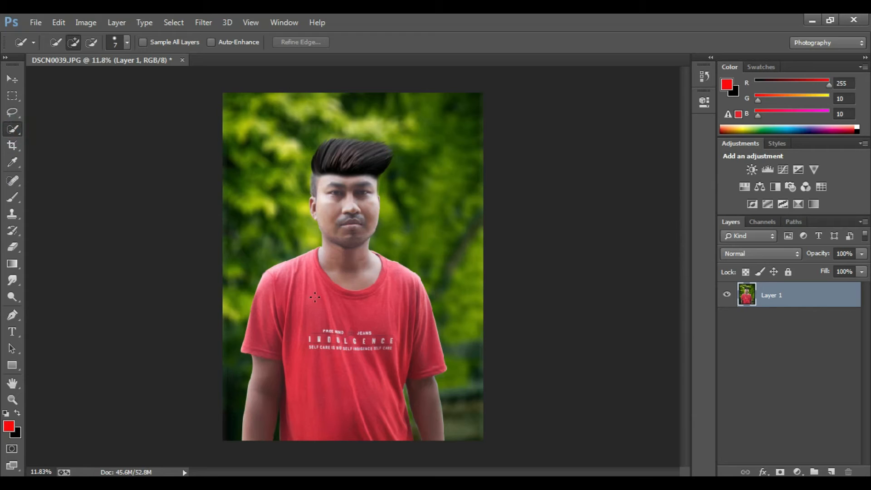
{"action": "left_click_drag", "start_coordinate": [302, 282], "coordinate": [305, 376]}
{"action": "mouse_move", "coordinate": [282, 335]}
{"action": "left_mouse_down"}
{"action": "mouse_move", "coordinate": [262, 328]}
{"action": "mouse_move", "coordinate": [324, 320]}
{"action": "mouse_move", "coordinate": [348, 393]}
{"action": "left_mouse_up"}
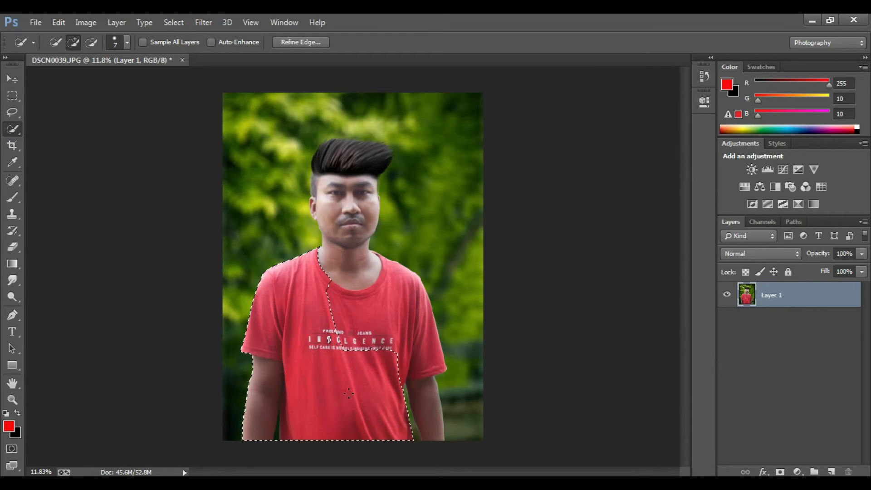
{"action": "left_click", "coordinate": [395, 306]}
{"action": "left_click_drag", "start_coordinate": [413, 323], "coordinate": [421, 332]}
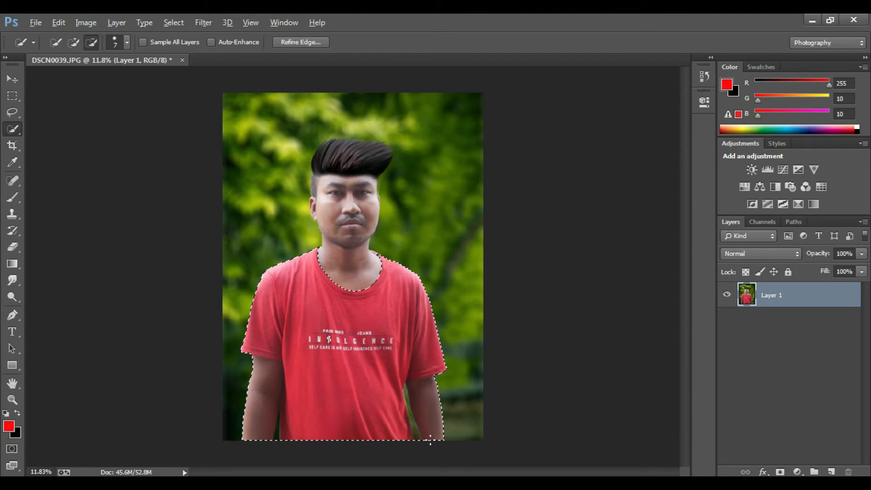
{"action": "left_click_drag", "start_coordinate": [417, 415], "coordinate": [430, 442]}
{"action": "left_click_drag", "start_coordinate": [260, 397], "coordinate": [260, 387]}
{"action": "left_click", "coordinate": [284, 399]}
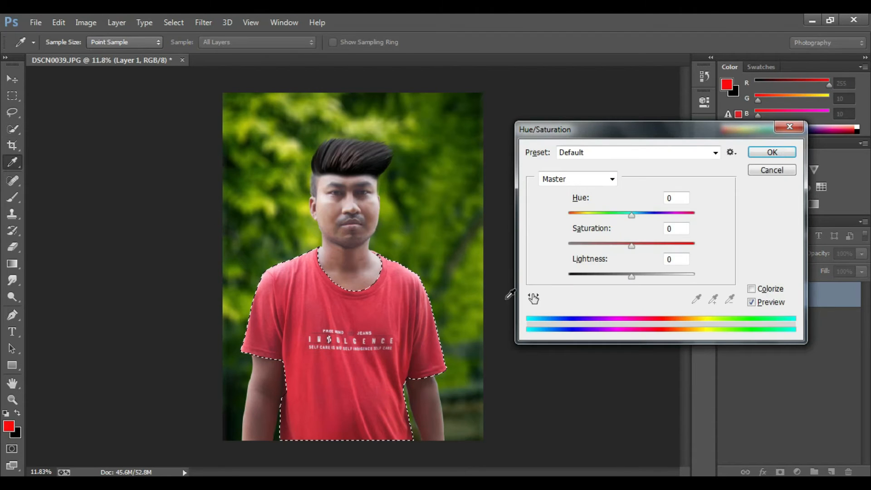
- Recolour the selected T-shirt blue with Hue/Saturation by setting Hue to -155, and clear the selection
{"action": "left_click_drag", "start_coordinate": [631, 216], "coordinate": [578, 234]}
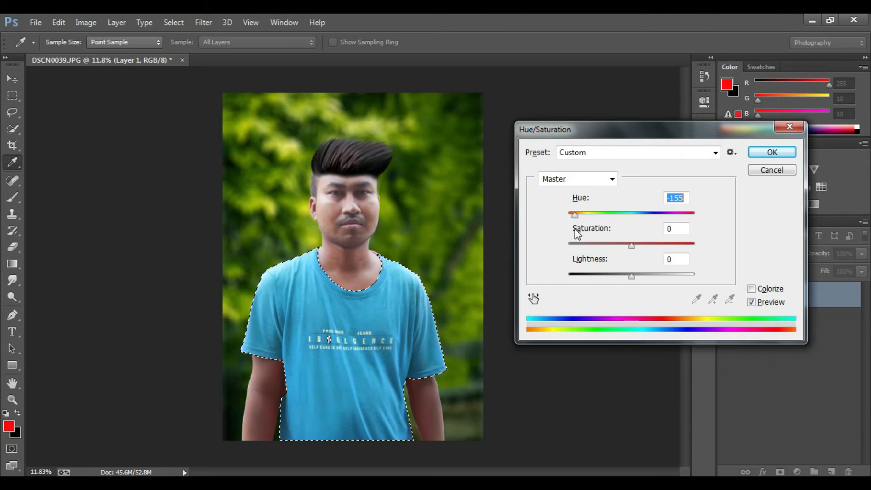
{"action": "left_click", "coordinate": [789, 154]}
{"action": "key", "text": "w"}
{"action": "left_click", "coordinate": [171, 28]}
{"action": "left_click", "coordinate": [179, 47]}
{"action": "scroll", "coordinate": [525, 190], "scroll_direction": "down", "scroll_amount": 3}
{"action": "scroll", "coordinate": [518, 194], "scroll_direction": "up", "scroll_amount": 3}
{"action": "scroll", "coordinate": [516, 211], "scroll_direction": "down", "scroll_amount": 1}
{"action": "scroll", "coordinate": [517, 217], "scroll_direction": "up", "scroll_amount": 1}
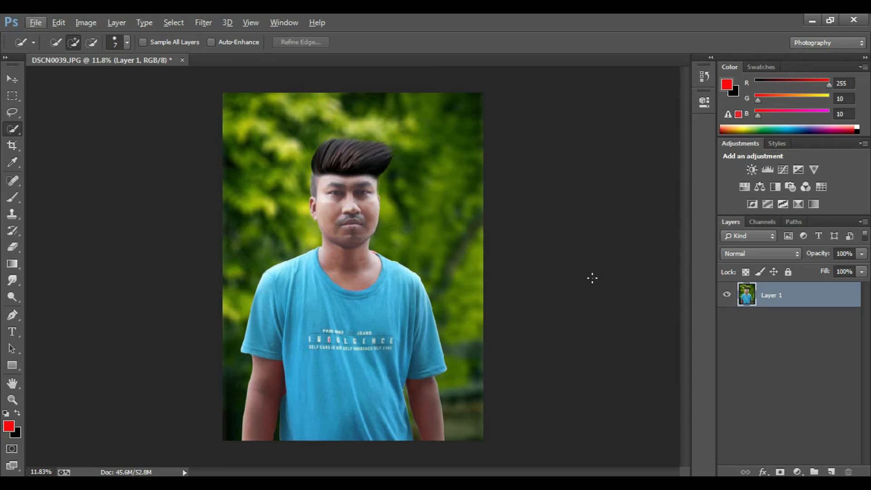
{"action": "key", "text": "ctrl+alt+z"}
{"action": "left_click", "coordinate": [202, 22]}
{"action": "left_click", "coordinate": [214, 94]}
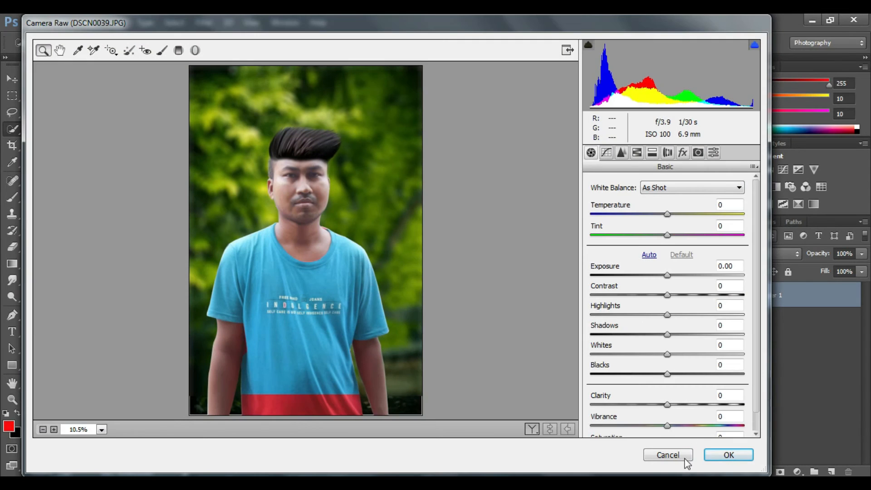
{"action": "left_click", "coordinate": [684, 458]}
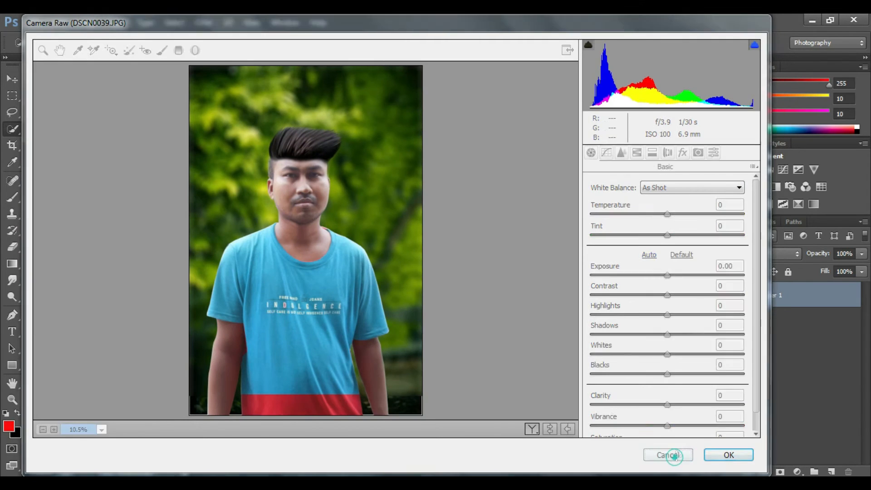
- Crop the picture to the existing canvas frame and apply the crop
{"action": "left_click", "coordinate": [13, 145]}
{"action": "left_click", "coordinate": [577, 236]}
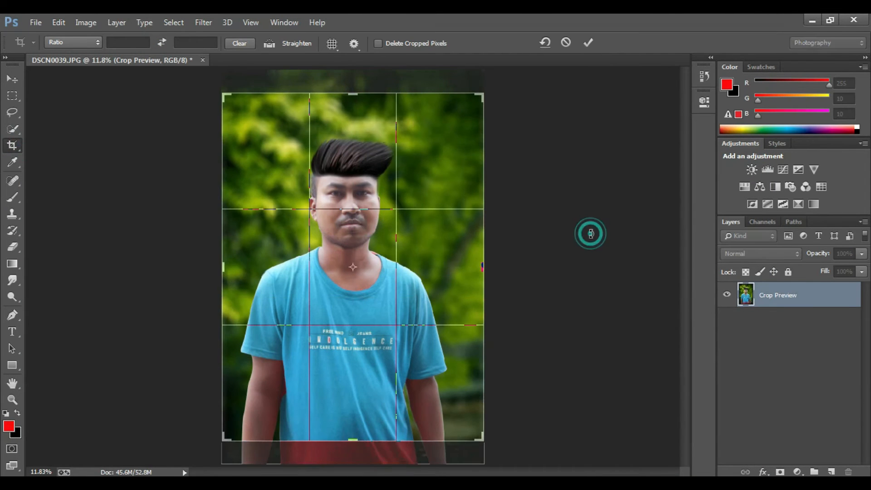
{"action": "left_click", "coordinate": [586, 41]}
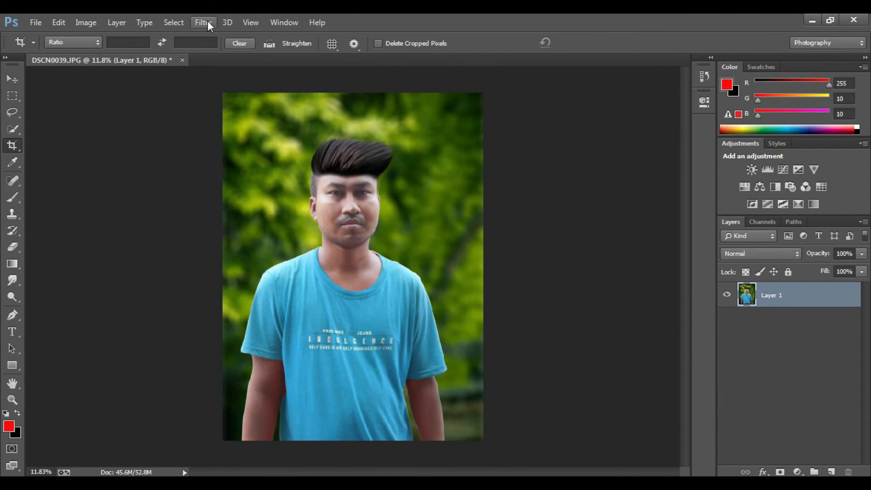
- Start the Camera Raw filter on the cropped picture and set Vibrance to +25
{"action": "left_click", "coordinate": [203, 22]}
{"action": "left_click", "coordinate": [219, 93]}
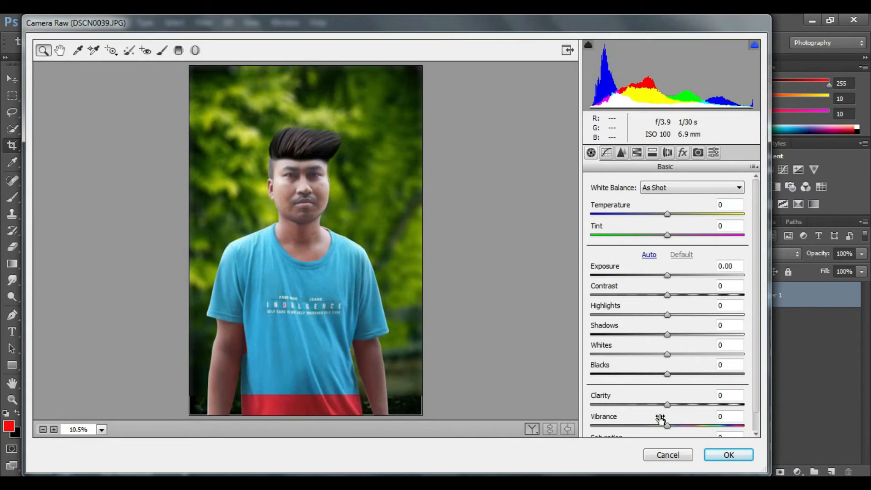
{"action": "left_click_drag", "start_coordinate": [673, 426], "coordinate": [688, 426]}
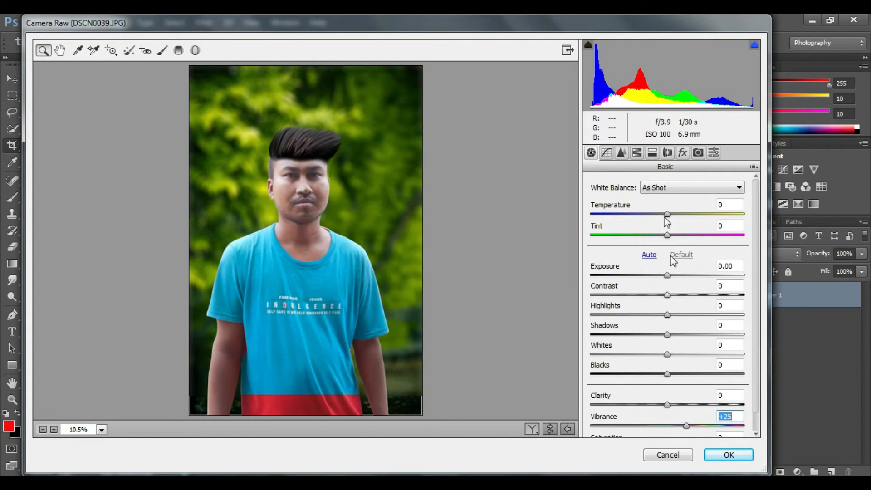
- Set the HSL saturation to Oranges -27, Yellows +26, Greens +89, Aquas +37 and Blues +21, and apply the Camera Raw filter
{"action": "left_click", "coordinate": [636, 153]}
{"action": "left_click", "coordinate": [638, 203]}
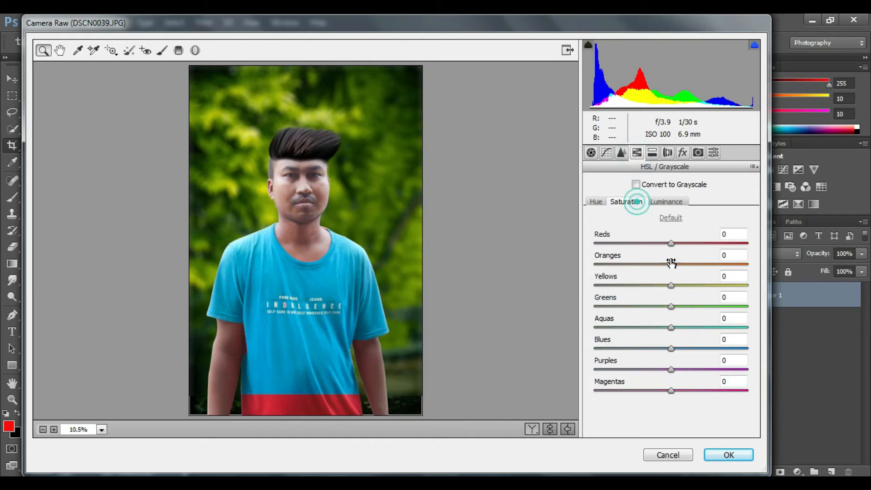
{"action": "left_click_drag", "start_coordinate": [670, 264], "coordinate": [650, 265]}
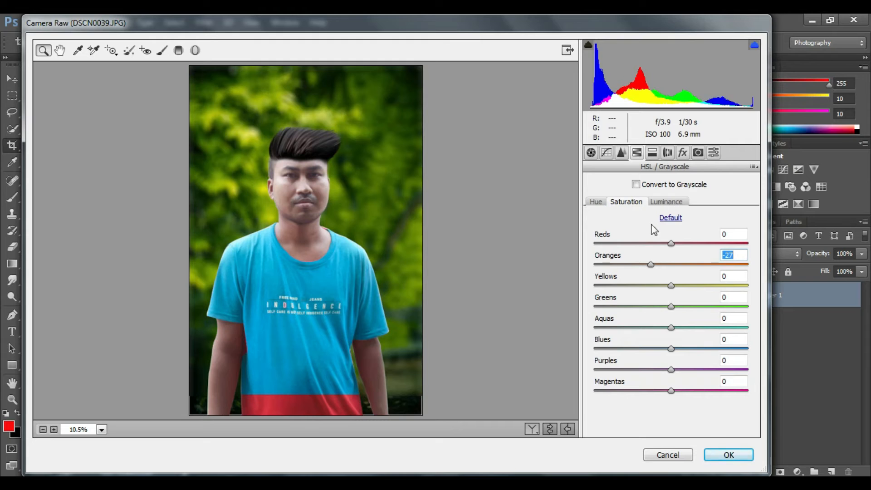
{"action": "left_click_drag", "start_coordinate": [671, 285], "coordinate": [739, 308]}
{"action": "left_click_drag", "start_coordinate": [674, 335], "coordinate": [683, 359]}
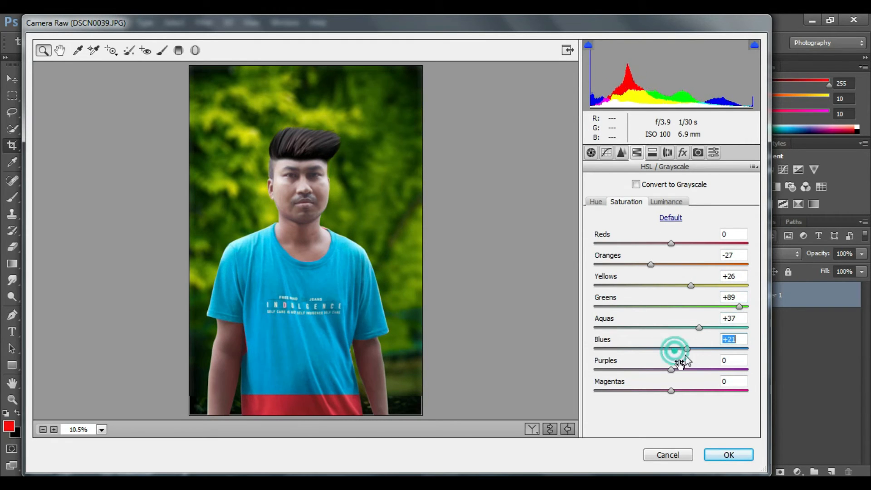
{"action": "left_click", "coordinate": [728, 454]}
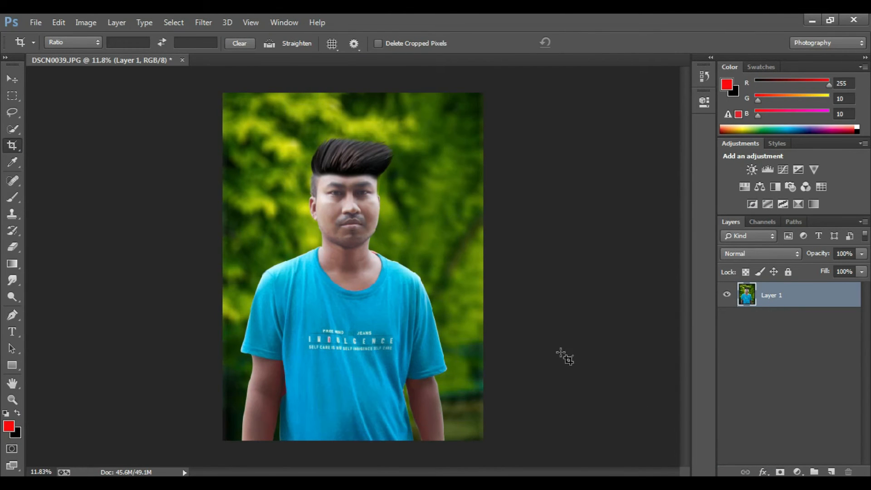
- Start the Color Efex Pro 4 Dark Contrasts filter with Brightness -18%, Contrast -28% and Saturation 29%
{"action": "scroll", "coordinate": [425, 309], "scroll_direction": "down", "scroll_amount": 2}
{"action": "scroll", "coordinate": [424, 310], "scroll_direction": "up", "scroll_amount": 1}
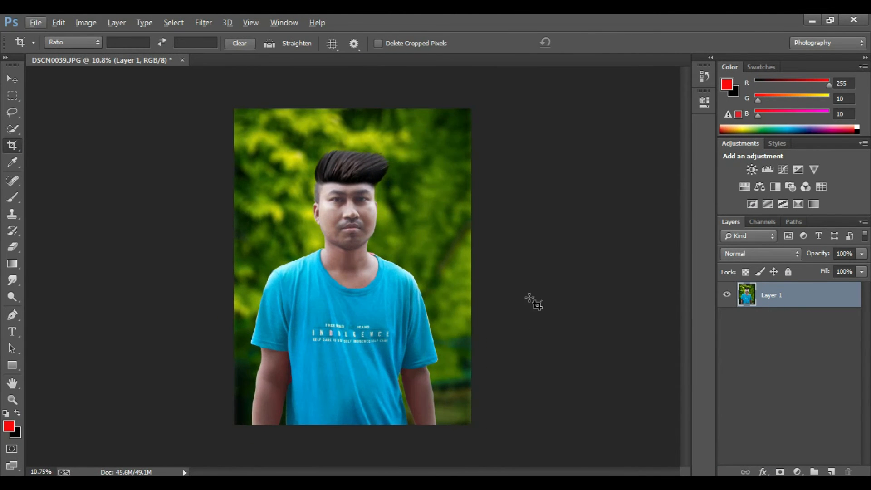
{"action": "left_click", "coordinate": [202, 19]}
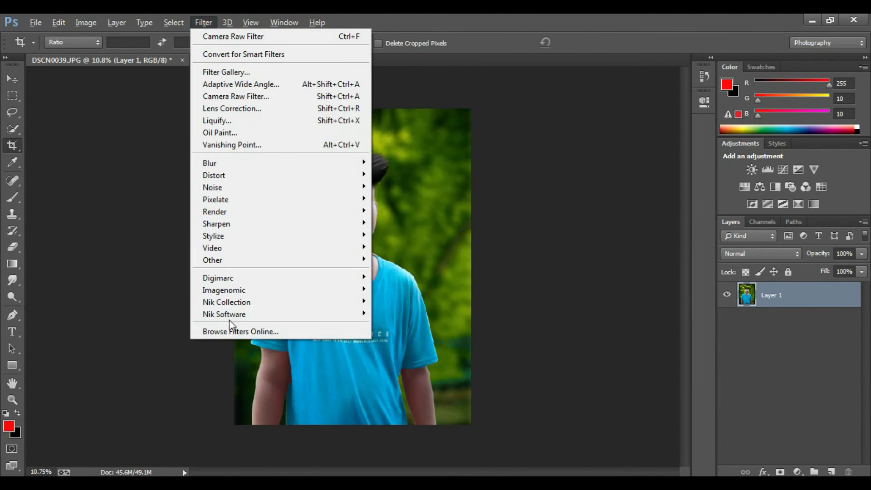
{"action": "mouse_move", "coordinate": [229, 303]}
{"action": "left_click", "coordinate": [414, 301]}
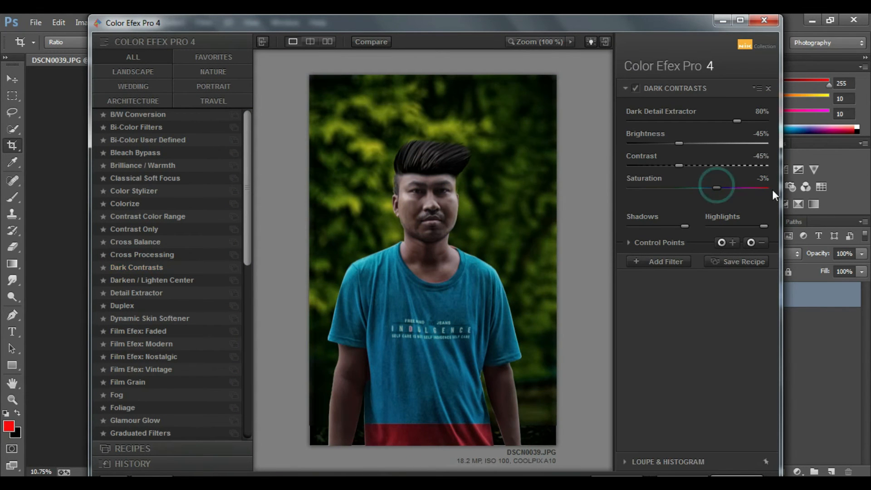
{"action": "left_click_drag", "start_coordinate": [691, 187], "coordinate": [736, 188]}
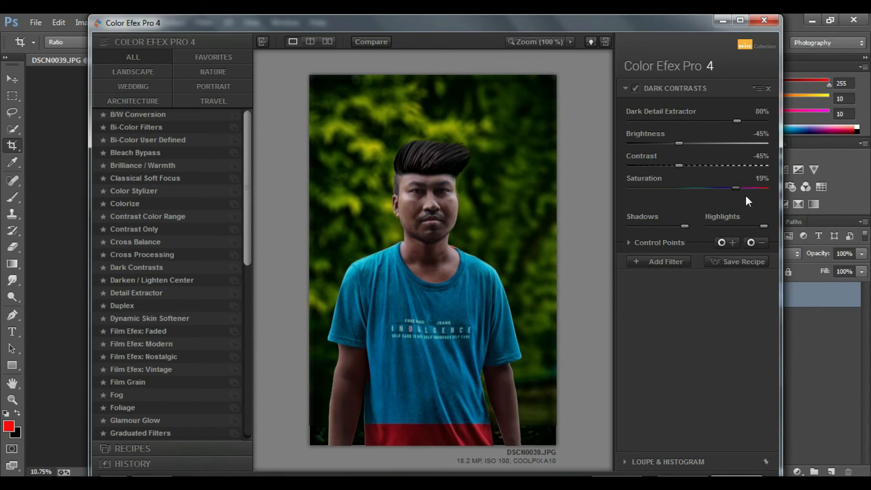
{"action": "left_click", "coordinate": [694, 165]}
{"action": "left_click", "coordinate": [702, 143]}
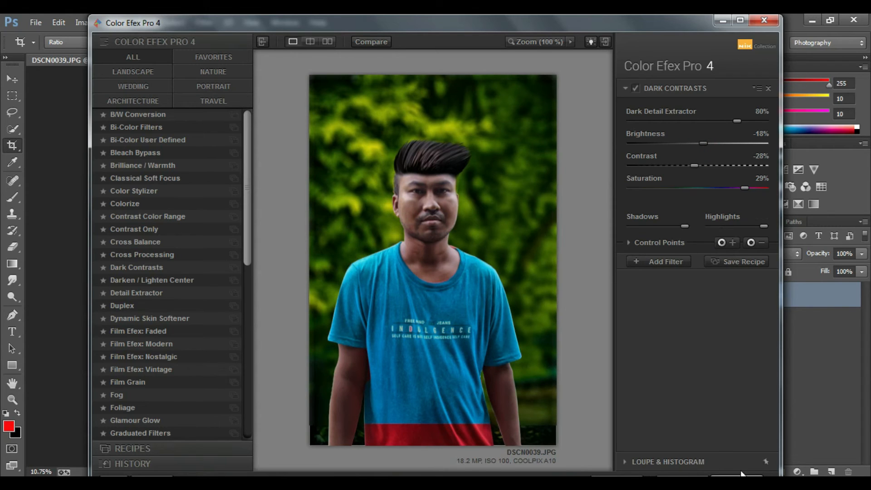
- Place negative control points across the man's face and one on his neck to shield the skin from Dark Contrasts
{"action": "left_click", "coordinate": [755, 242]}
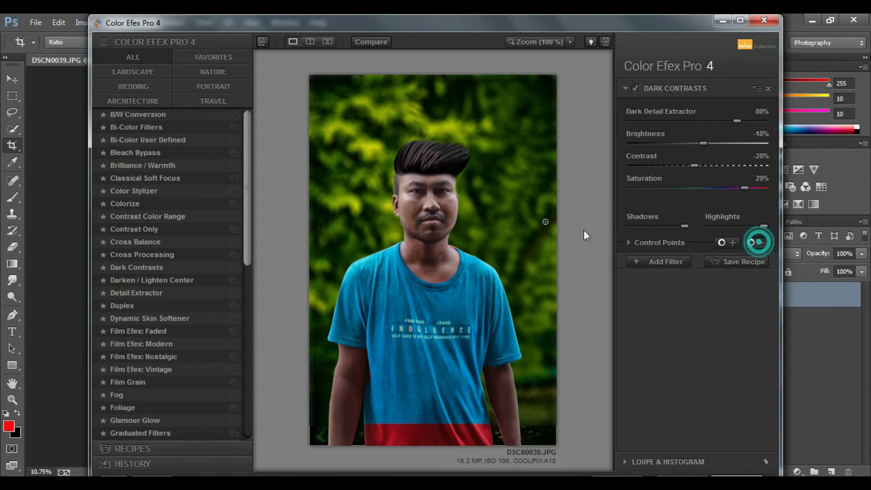
{"action": "left_click", "coordinate": [423, 199]}
{"action": "left_click", "coordinate": [752, 243]}
{"action": "left_click", "coordinate": [427, 264]}
{"action": "left_click", "coordinate": [752, 242]}
{"action": "left_click", "coordinate": [751, 242]}
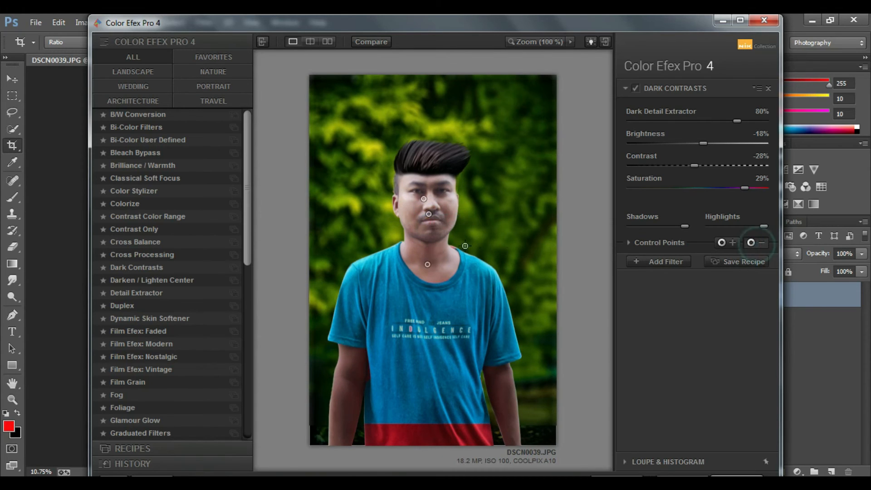
{"action": "left_click", "coordinate": [448, 209]}
{"action": "left_click", "coordinate": [749, 244]}
{"action": "left_click", "coordinate": [428, 194]}
{"action": "left_click", "coordinate": [760, 241]}
{"action": "left_click", "coordinate": [404, 182]}
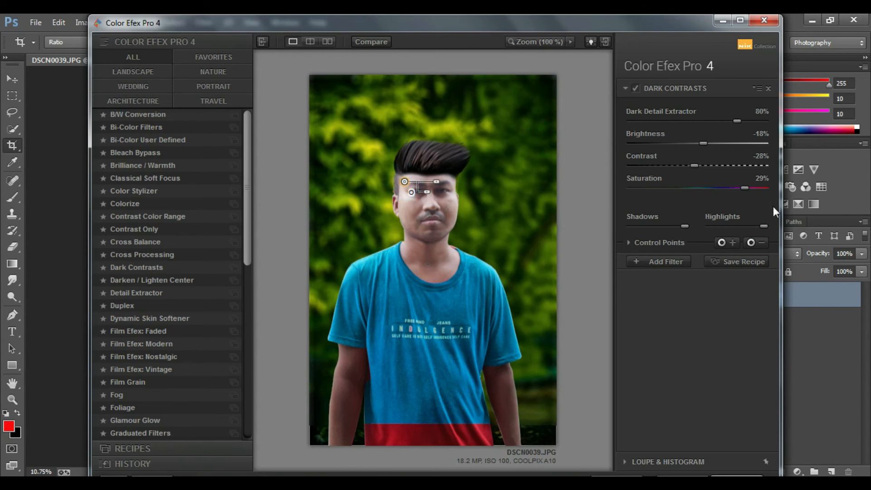
- Add negative control points on the sides of the neck and on both arms, and apply the Dark Contrasts filter
{"action": "left_click", "coordinate": [756, 241]}
{"action": "left_click", "coordinate": [440, 269]}
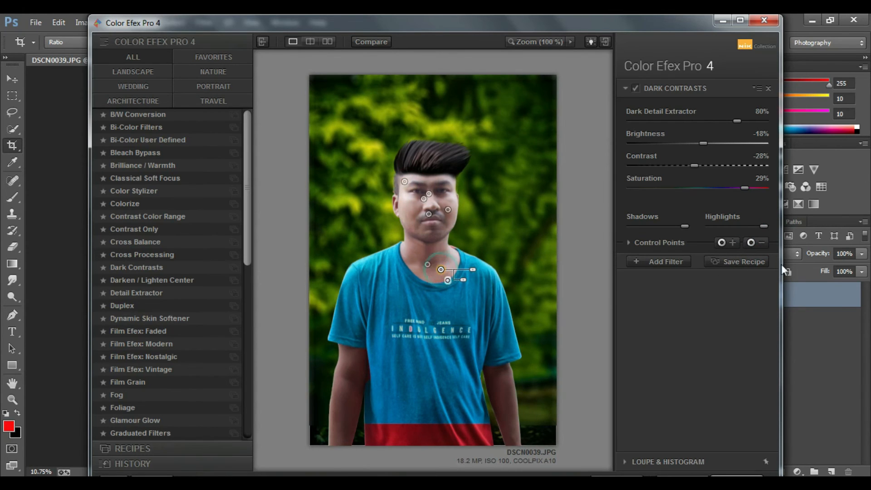
{"action": "left_click", "coordinate": [763, 242]}
{"action": "left_click", "coordinate": [409, 257]}
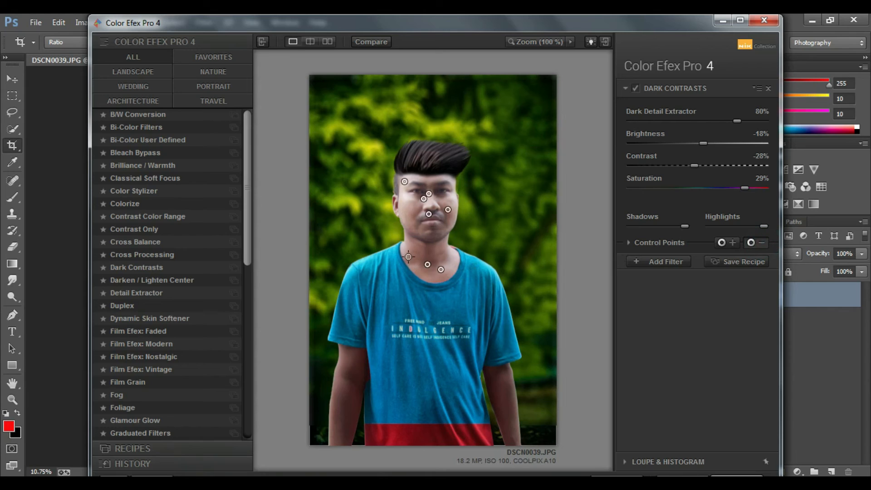
{"action": "left_click", "coordinate": [754, 244]}
{"action": "left_click", "coordinate": [448, 270]}
{"action": "left_click", "coordinate": [761, 241]}
{"action": "left_click", "coordinate": [501, 389]}
{"action": "left_click", "coordinate": [761, 240]}
{"action": "left_click", "coordinate": [349, 406]}
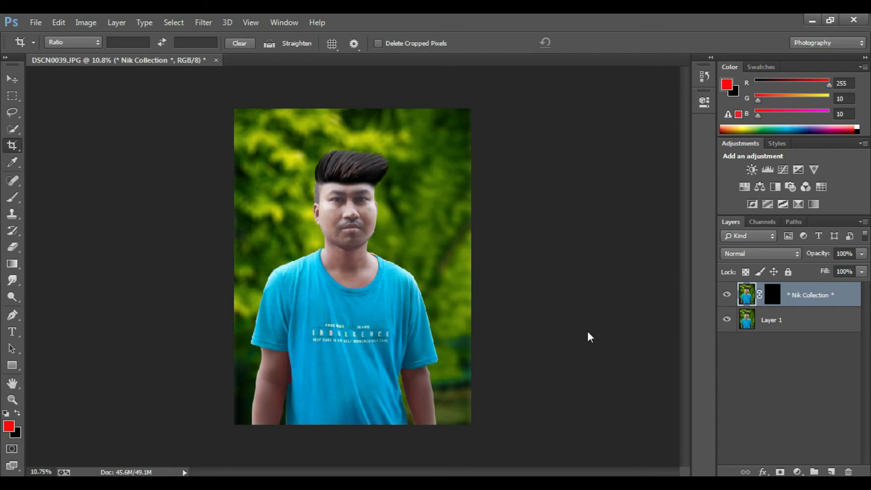
- Merge the Dark Contrasts layer with Layer 1
{"action": "left_click", "coordinate": [779, 320], "text": "shift"}
{"action": "right_click", "coordinate": [779, 320]}
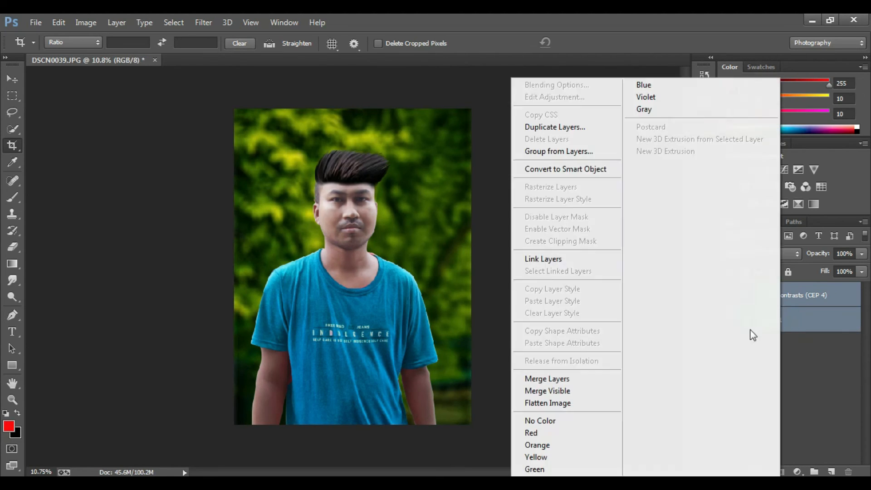
{"action": "left_click", "coordinate": [579, 379]}
- Brighten the merged picture with the Camera Raw filter by setting Exposure to +0.30
{"action": "left_click", "coordinate": [204, 22]}
{"action": "left_click", "coordinate": [219, 96]}
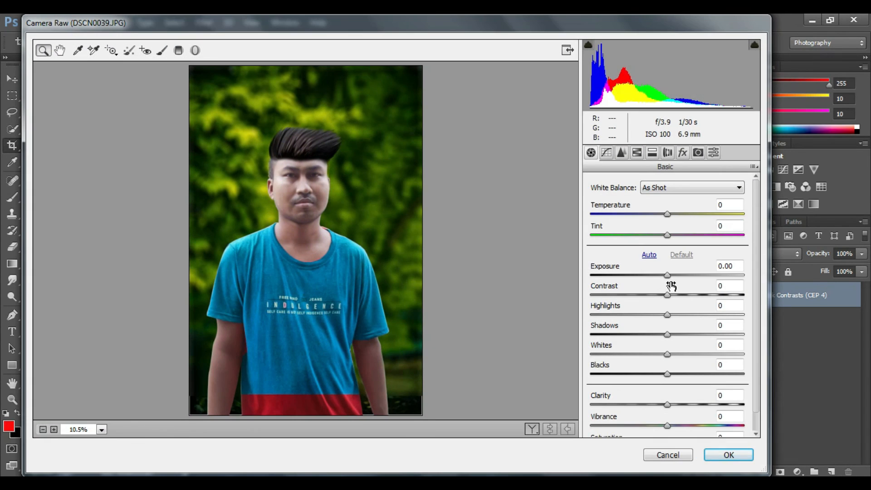
{"action": "left_click_drag", "start_coordinate": [668, 275], "coordinate": [673, 275]}
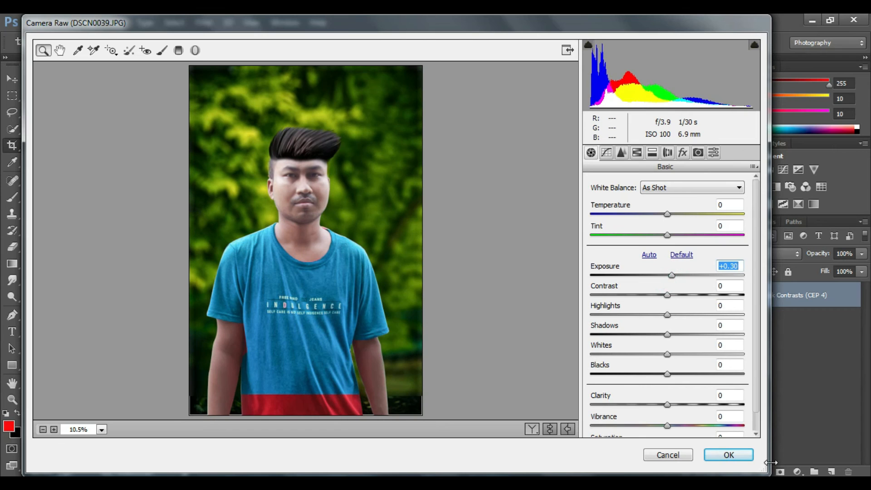
{"action": "left_click", "coordinate": [731, 457]}
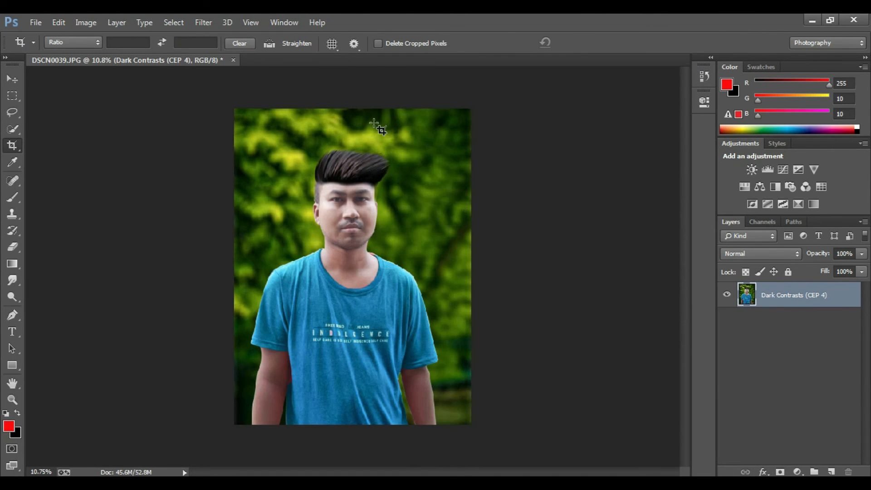
{"action": "left_click", "coordinate": [197, 21]}
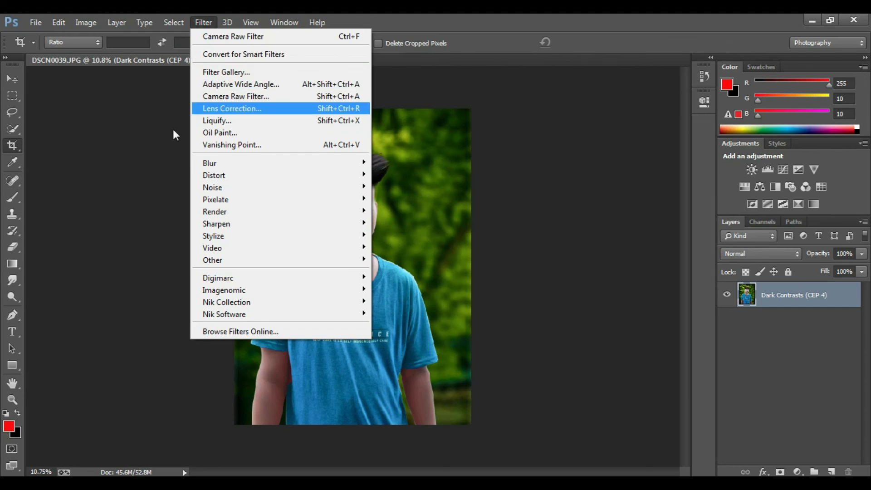
{"action": "left_click", "coordinate": [150, 137]}
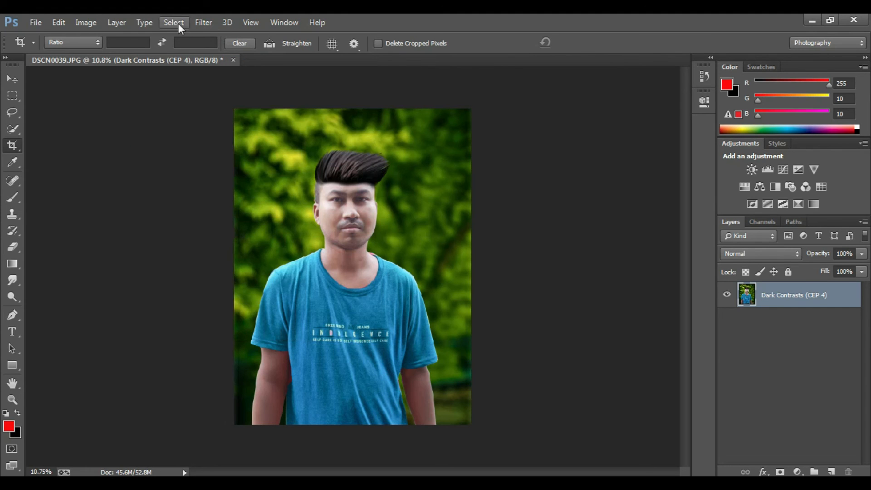
- Place the water splash image 0_18ac58_f9ae7cc8_XL as an embedded layer, enlarged to about 1122% and positioned across the picture's lower edge
{"action": "left_click", "coordinate": [34, 23]}
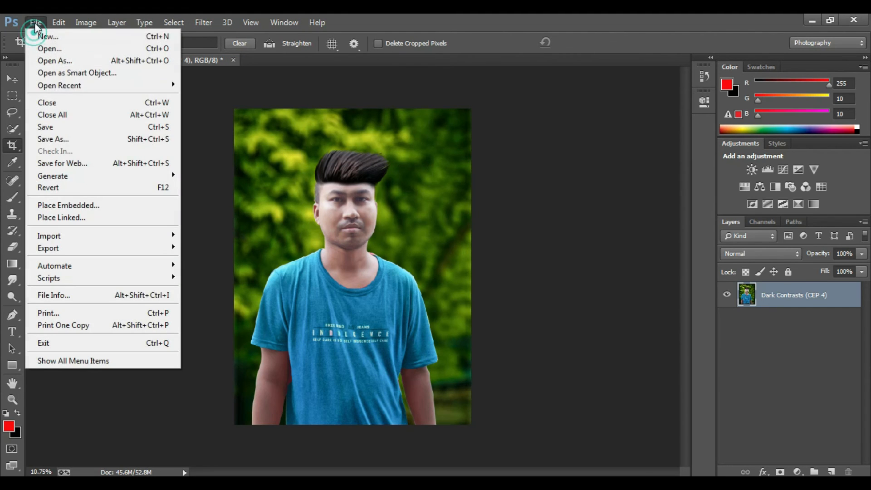
{"action": "left_click", "coordinate": [68, 205]}
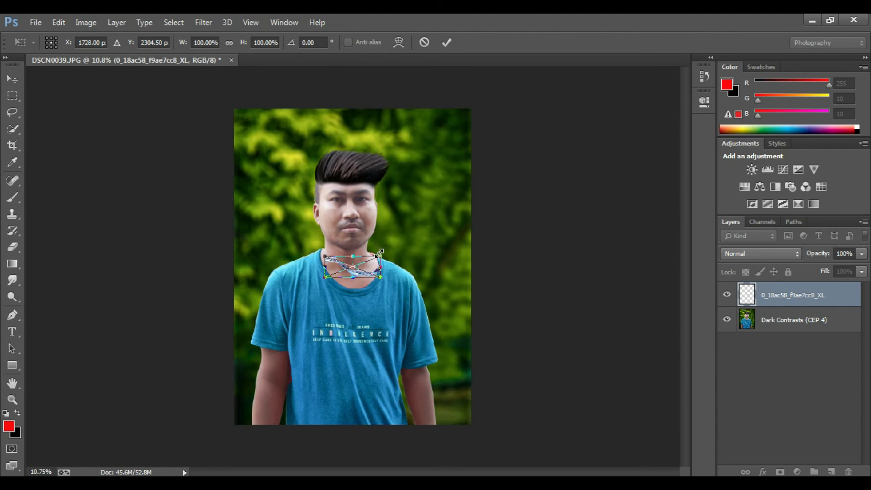
{"action": "left_click_drag", "start_coordinate": [380, 251], "coordinate": [660, 150]}
{"action": "left_click_drag", "start_coordinate": [531, 276], "coordinate": [420, 349]}
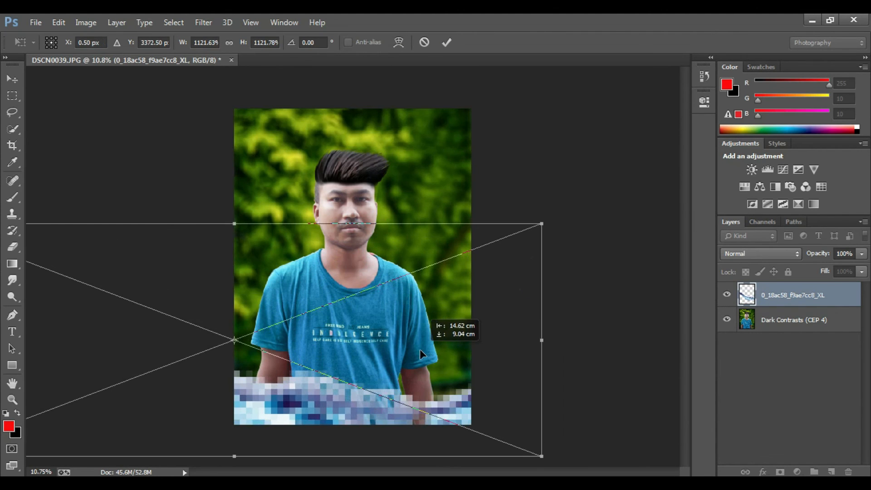
{"action": "left_click", "coordinate": [448, 41]}
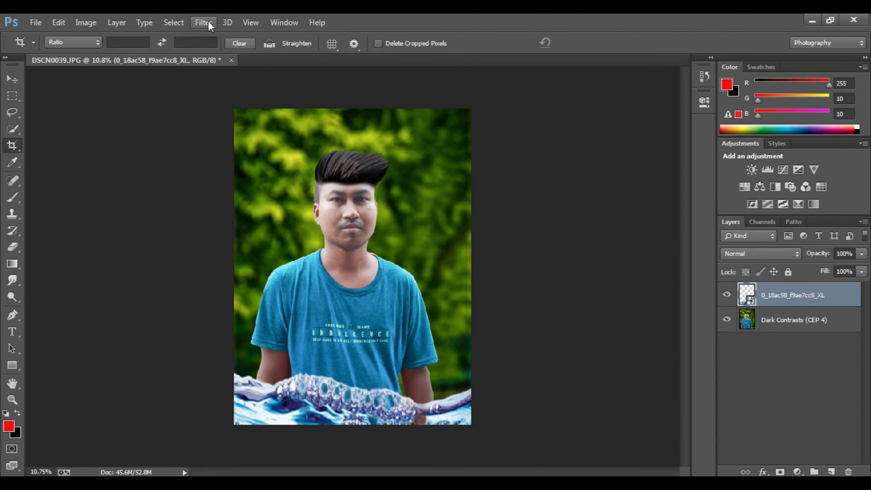
- Apply a Box Blur with a 747-pixel radius to the water splash layer and merge it with the picture layer
{"action": "left_click", "coordinate": [205, 22]}
{"action": "mouse_move", "coordinate": [216, 165]}
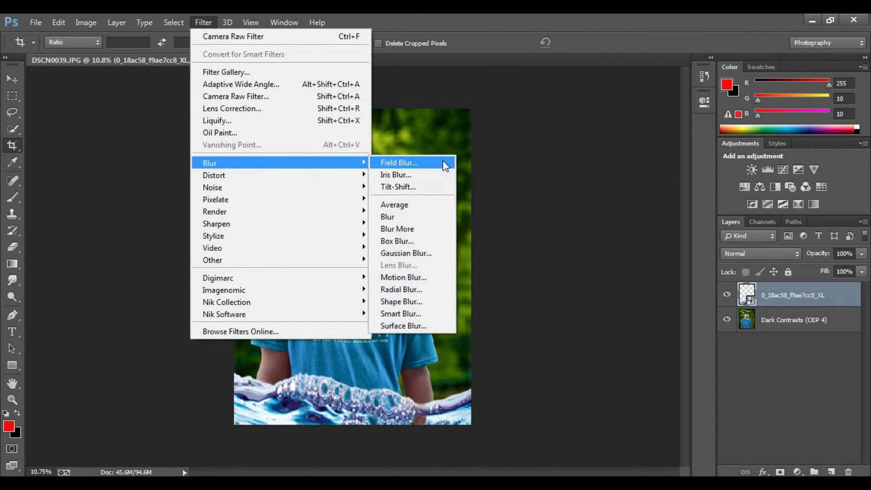
{"action": "left_click", "coordinate": [411, 240]}
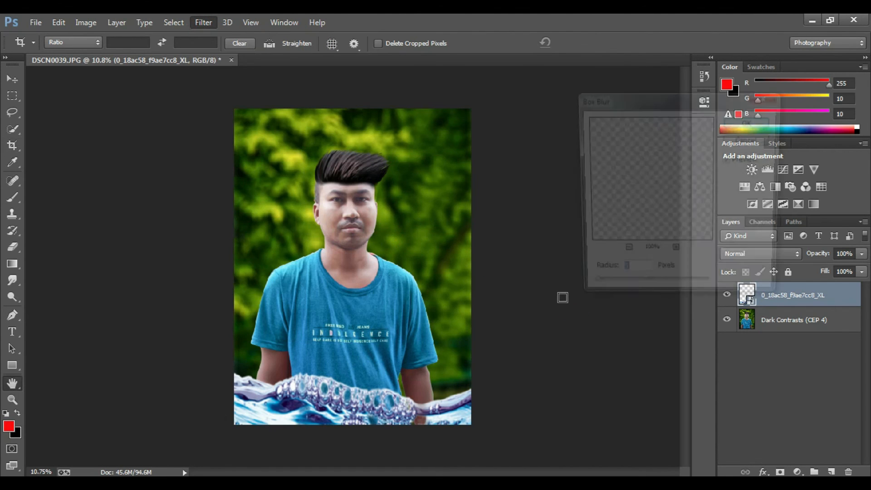
{"action": "left_click_drag", "start_coordinate": [614, 290], "coordinate": [681, 290]}
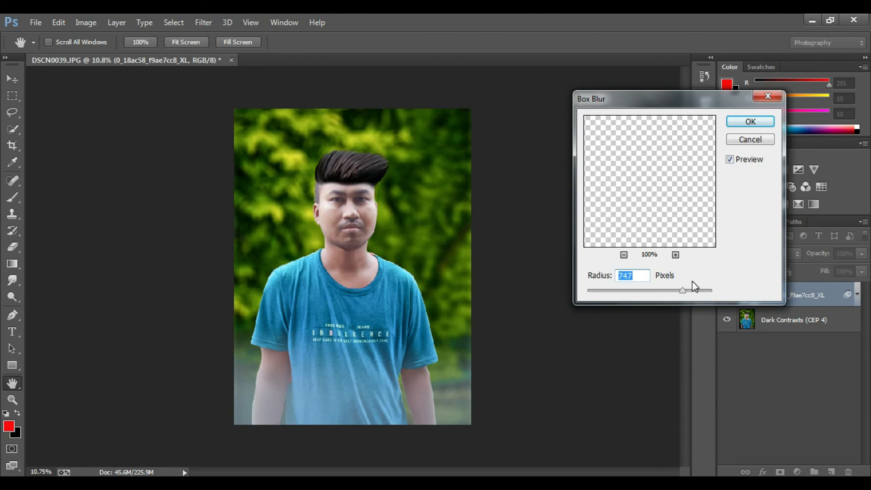
{"action": "left_click", "coordinate": [742, 123]}
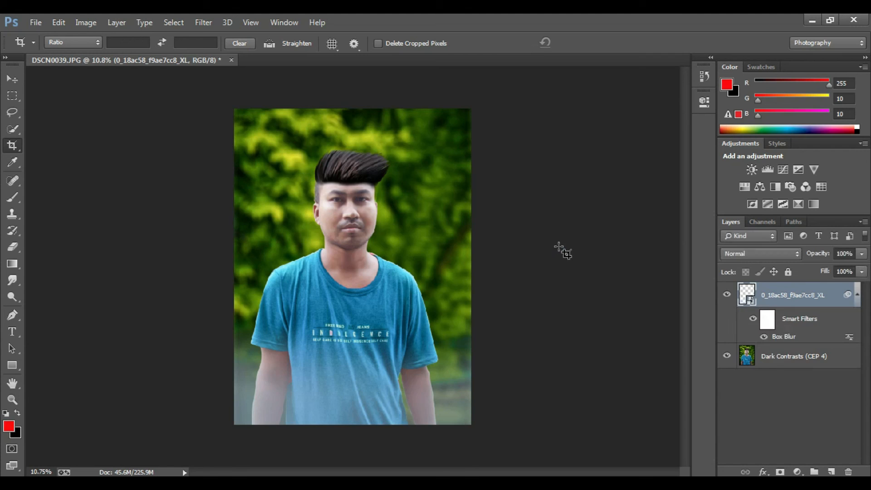
{"action": "right_click", "coordinate": [780, 360]}
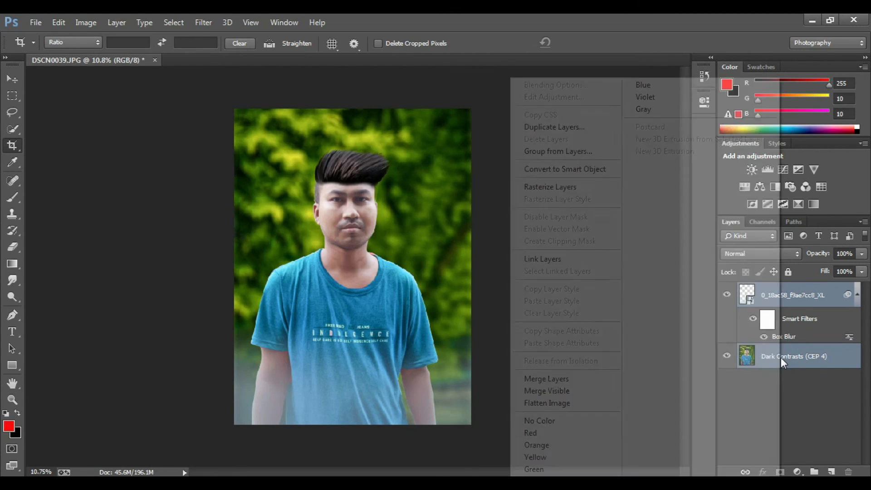
{"action": "left_click", "coordinate": [583, 379]}
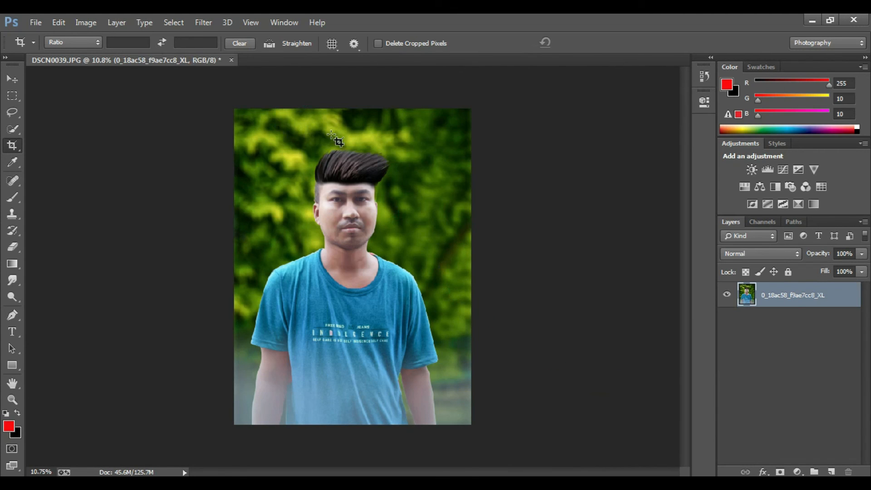
{"action": "left_click", "coordinate": [203, 23]}
{"action": "left_click", "coordinate": [233, 96]}
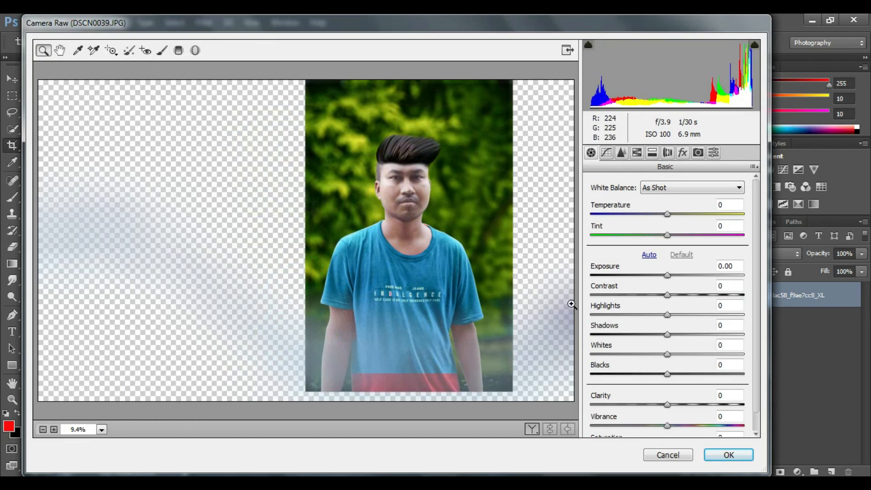
{"action": "left_click", "coordinate": [664, 454]}
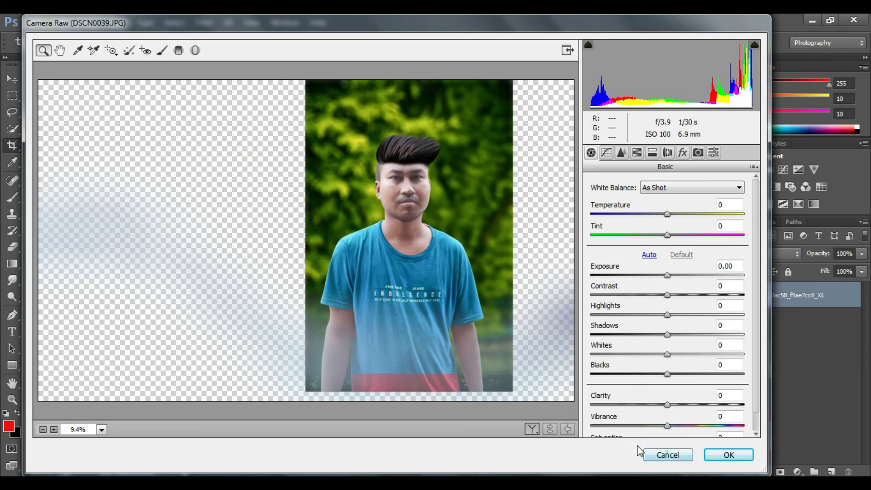
- Commit the portrait crop around the man and darken the picture's edges in the Camera Raw filter with the Adjustment Brush at Exposure -1.55
{"action": "left_click", "coordinate": [15, 144]}
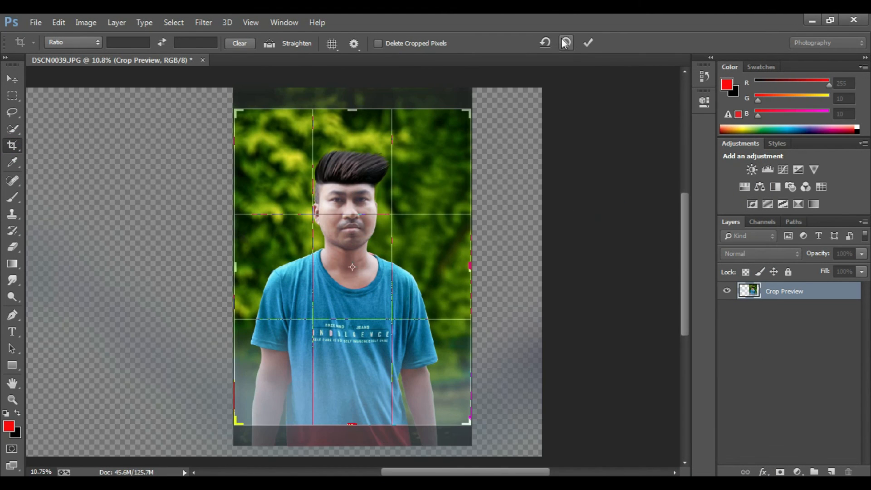
{"action": "left_click", "coordinate": [588, 43]}
{"action": "left_click", "coordinate": [203, 22]}
{"action": "left_click", "coordinate": [213, 92]}
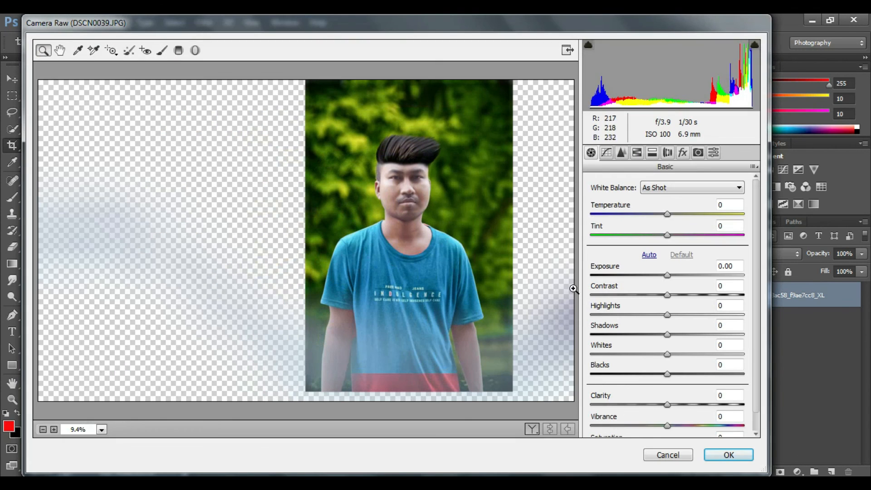
{"action": "left_click", "coordinate": [162, 51]}
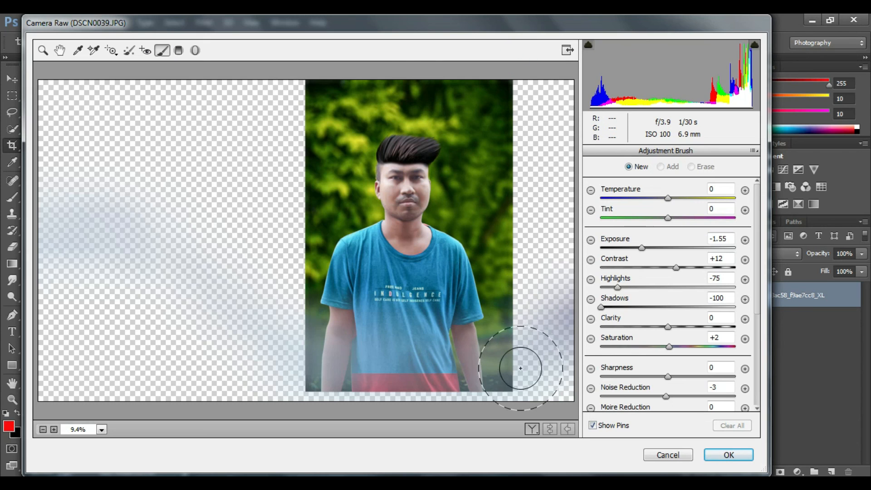
{"action": "left_click", "coordinate": [341, 73]}
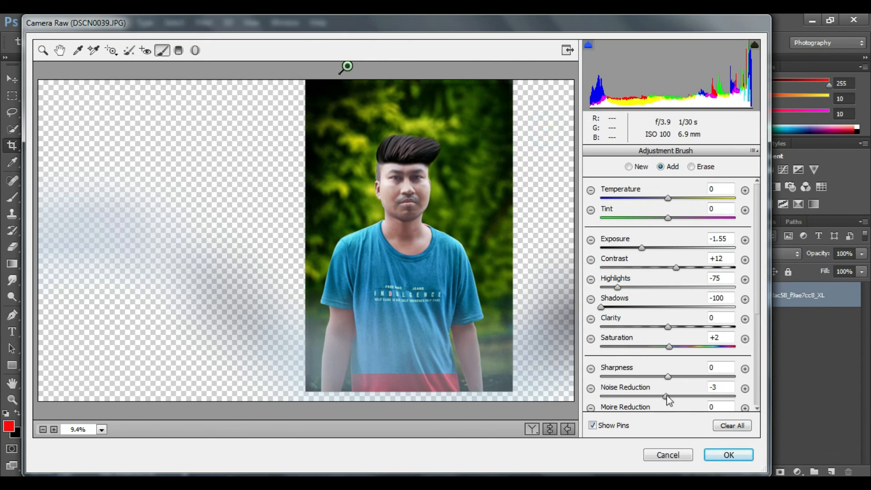
{"action": "left_click", "coordinate": [718, 455]}
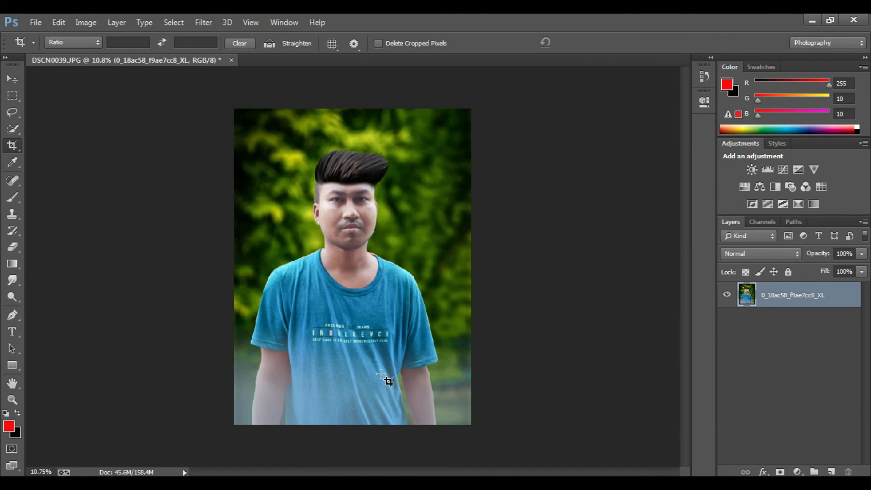
{"action": "scroll", "coordinate": [389, 381], "scroll_direction": "up", "scroll_amount": 2}
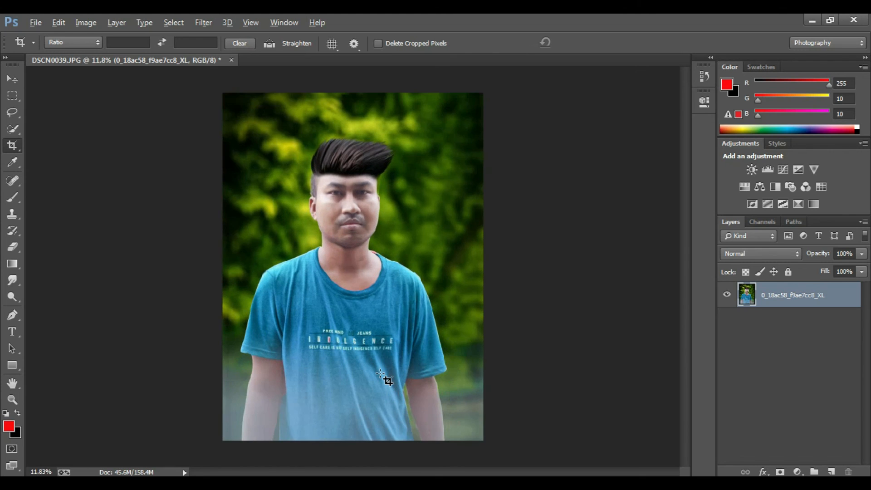
{"action": "scroll", "coordinate": [388, 381], "scroll_direction": "down", "scroll_amount": 1}
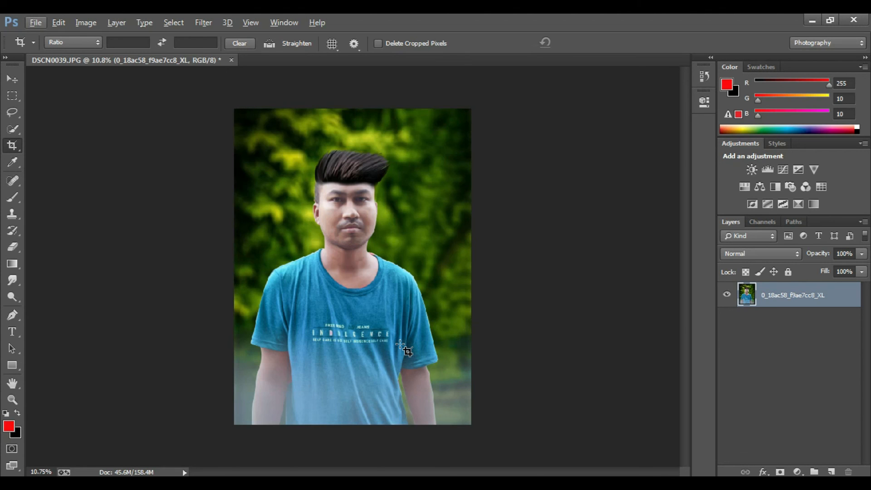
{"action": "scroll", "coordinate": [402, 345], "scroll_direction": "up", "scroll_amount": 2}
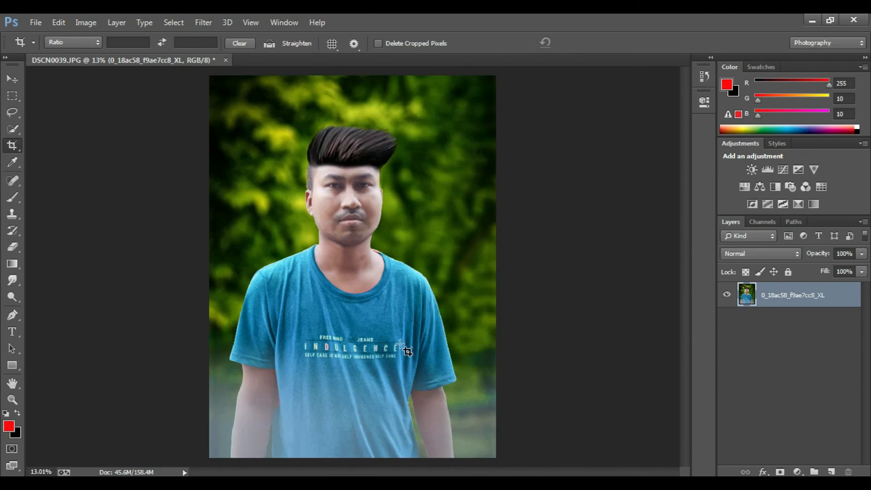
{"action": "scroll", "coordinate": [401, 346], "scroll_direction": "down", "scroll_amount": 3}
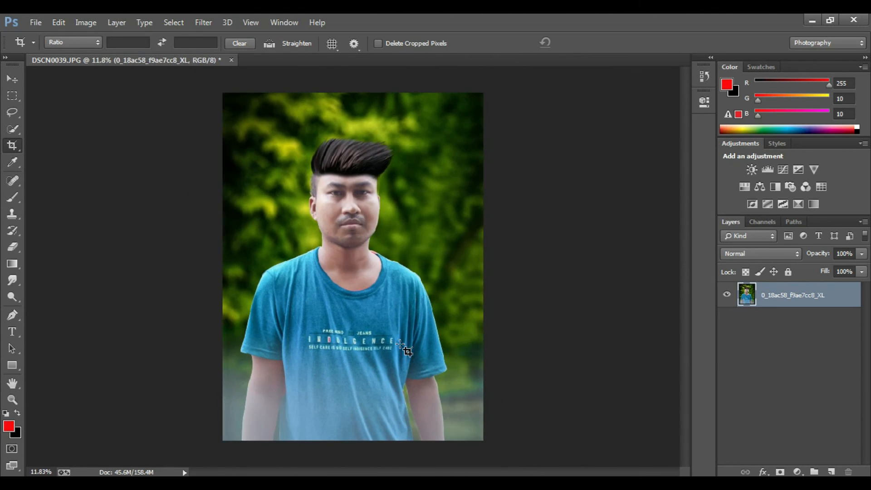
{"action": "scroll", "coordinate": [402, 346], "scroll_direction": "down", "scroll_amount": 1}
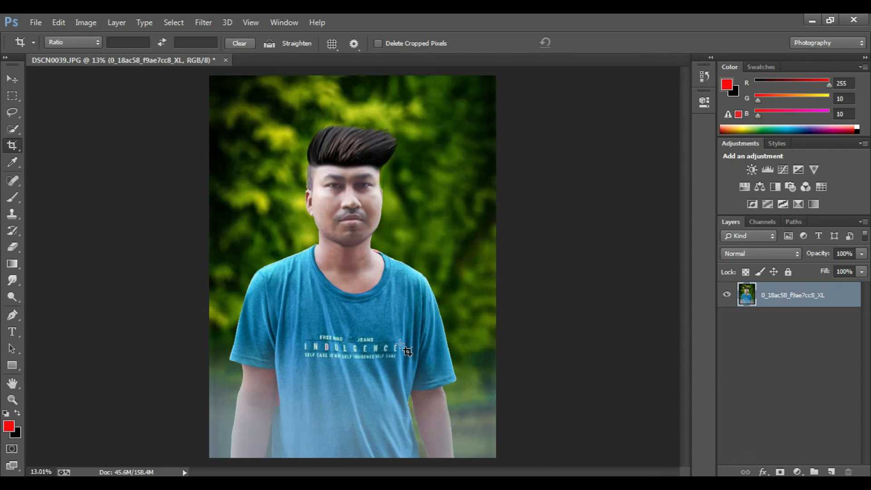
{"action": "scroll", "coordinate": [401, 346], "scroll_direction": "up", "scroll_amount": 1}
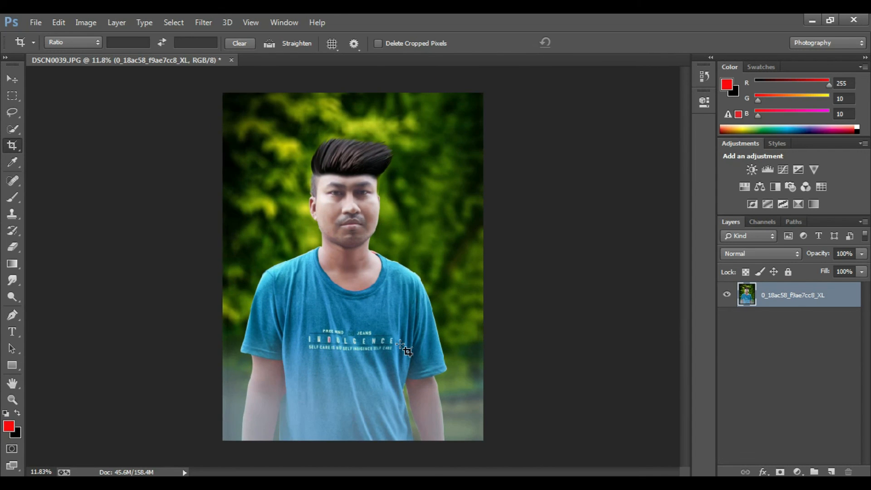
{"action": "scroll", "coordinate": [401, 347], "scroll_direction": "down", "scroll_amount": 1}
{"action": "scroll", "coordinate": [401, 346], "scroll_direction": "up", "scroll_amount": 2}
{"action": "scroll", "coordinate": [402, 347], "scroll_direction": "down", "scroll_amount": 2}
{"action": "scroll", "coordinate": [402, 347], "scroll_direction": "up", "scroll_amount": 2}
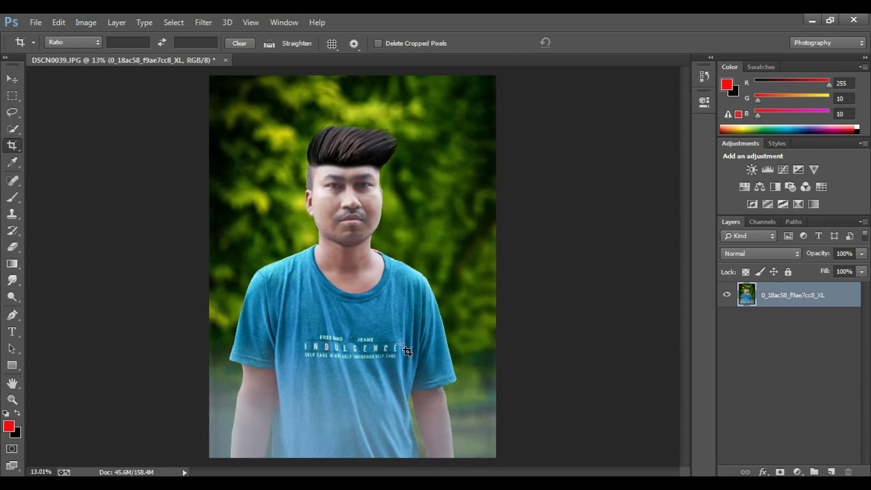
{"action": "scroll", "coordinate": [400, 345], "scroll_direction": "down", "scroll_amount": 1}
{"action": "scroll", "coordinate": [400, 345], "scroll_direction": "up", "scroll_amount": 1}
{"action": "scroll", "coordinate": [401, 346], "scroll_direction": "up", "scroll_amount": 1}
{"action": "scroll", "coordinate": [401, 347], "scroll_direction": "down", "scroll_amount": 1}
{"action": "scroll", "coordinate": [401, 347], "scroll_direction": "down", "scroll_amount": 1}
{"action": "scroll", "coordinate": [401, 347], "scroll_direction": "up", "scroll_amount": 1}
{"action": "scroll", "coordinate": [401, 346], "scroll_direction": "down", "scroll_amount": 1}
{"action": "scroll", "coordinate": [401, 347], "scroll_direction": "up", "scroll_amount": 1}
{"action": "scroll", "coordinate": [401, 347], "scroll_direction": "down", "scroll_amount": 1}
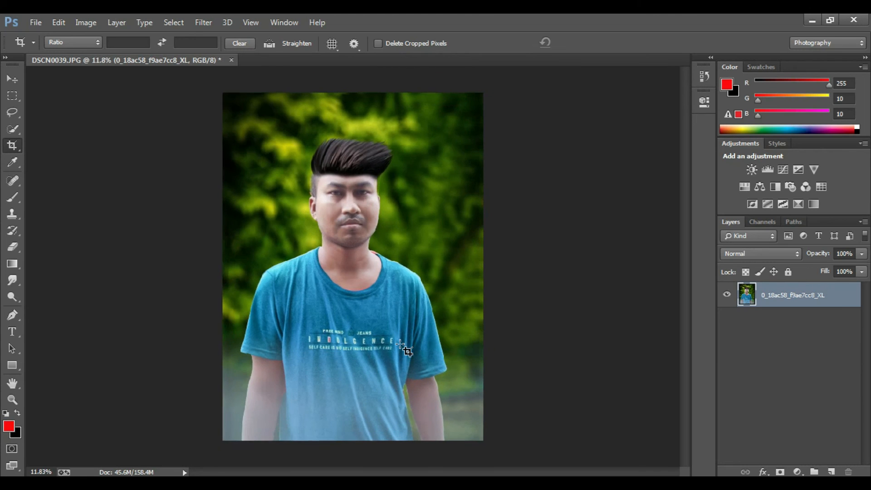
{"action": "scroll", "coordinate": [401, 346], "scroll_direction": "down", "scroll_amount": 1}
{"action": "scroll", "coordinate": [401, 346], "scroll_direction": "up", "scroll_amount": 1}
{"action": "scroll", "coordinate": [401, 346], "scroll_direction": "down", "scroll_amount": 1}
{"action": "scroll", "coordinate": [400, 346], "scroll_direction": "up", "scroll_amount": 1}
{"action": "scroll", "coordinate": [401, 347], "scroll_direction": "down", "scroll_amount": 1}
{"action": "scroll", "coordinate": [401, 347], "scroll_direction": "up", "scroll_amount": 1}
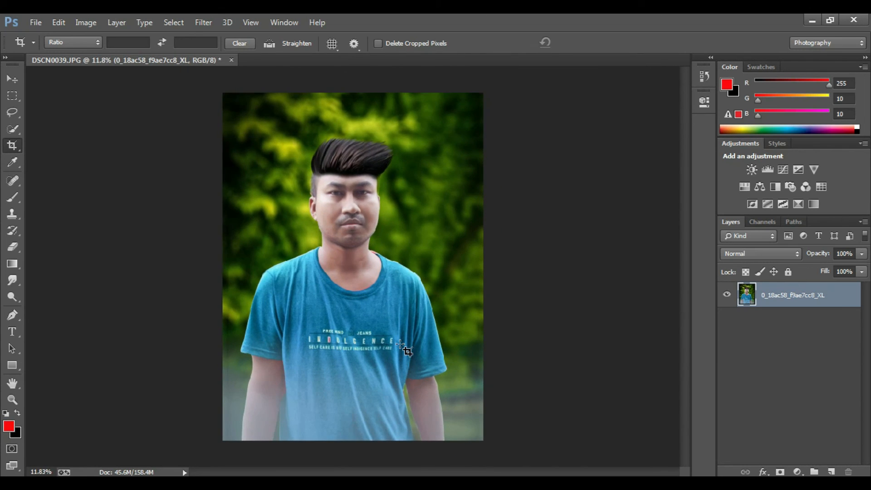